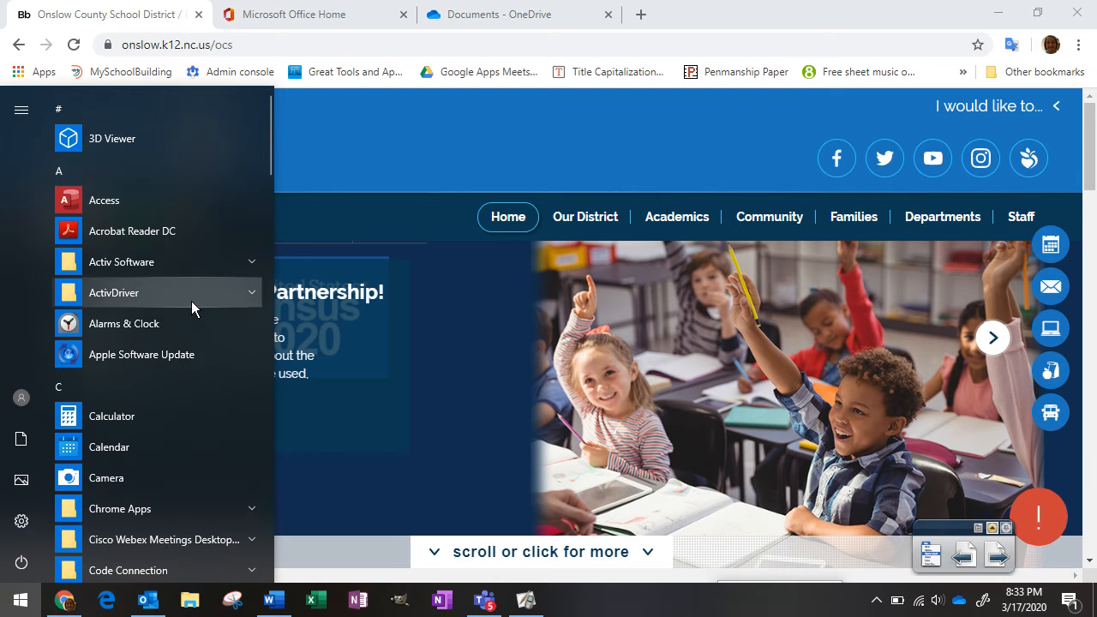
Record a roughly 12-second webcam video of the morning message in Windows Camera
{"action": "left_click", "coordinate": [139, 476]}
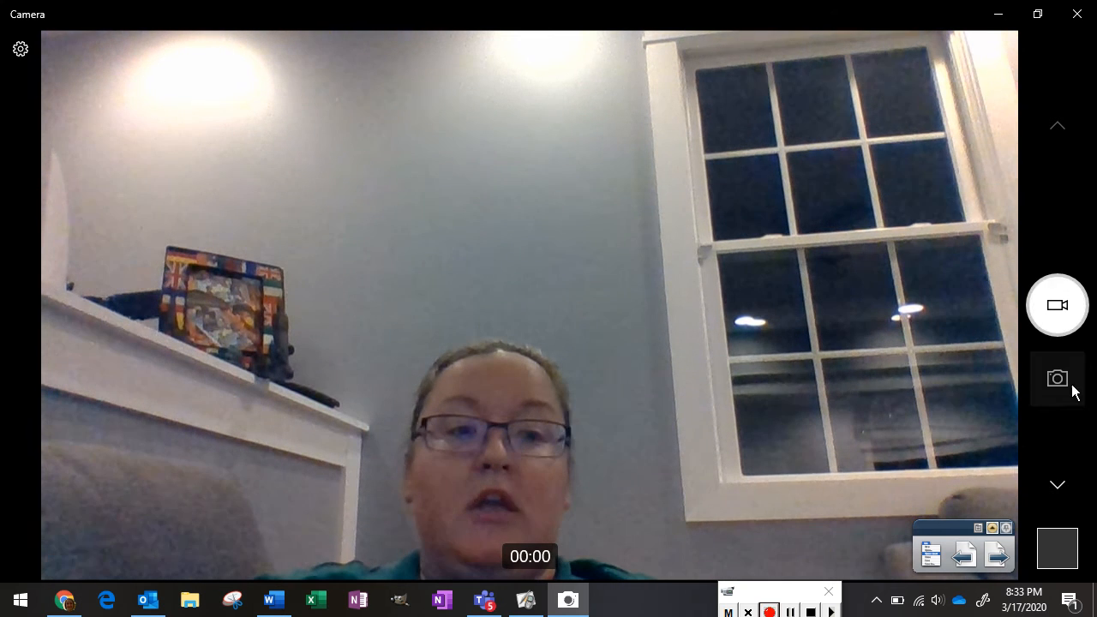
{"action": "left_click", "coordinate": [1063, 306]}
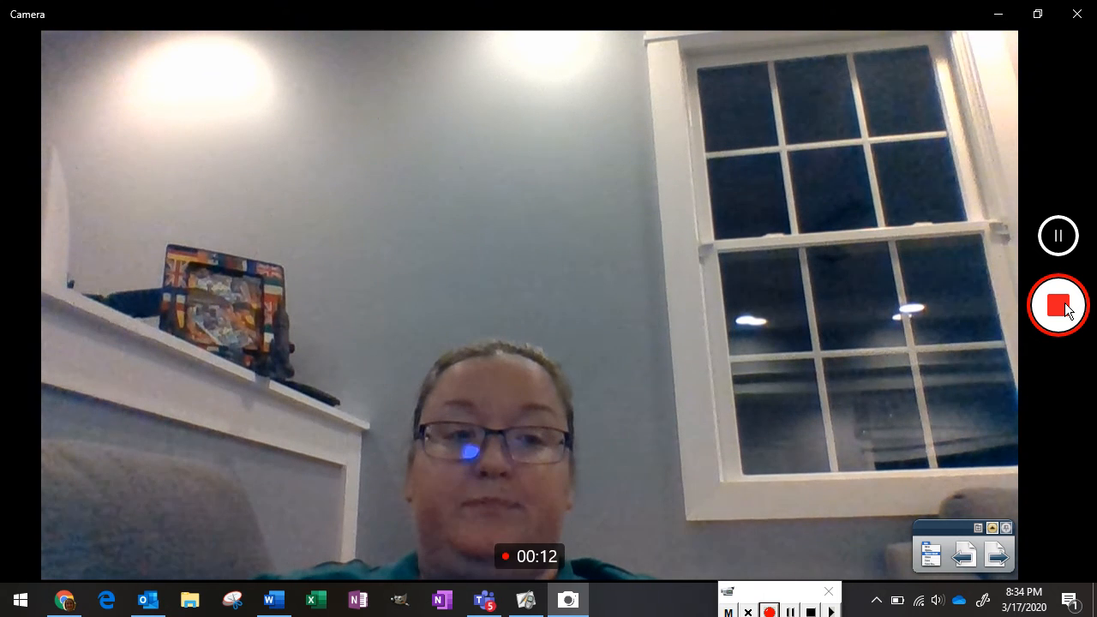
{"action": "left_click", "coordinate": [1059, 306]}
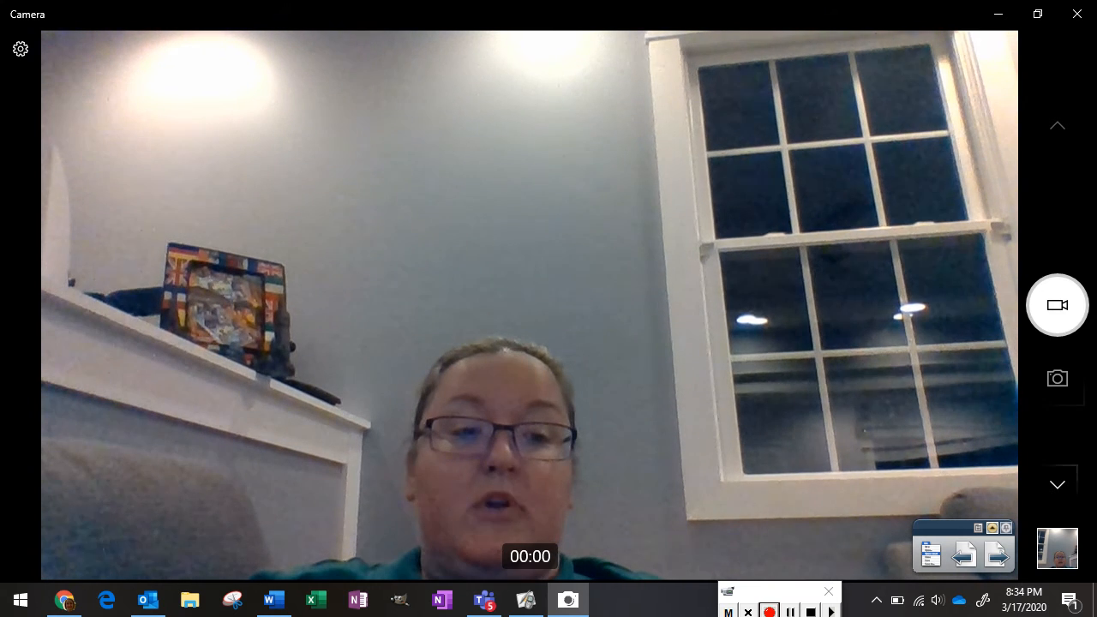
Play back the new 13-second clip and open its Camera Roll folder in File Explorer
{"action": "left_click", "coordinate": [1067, 557]}
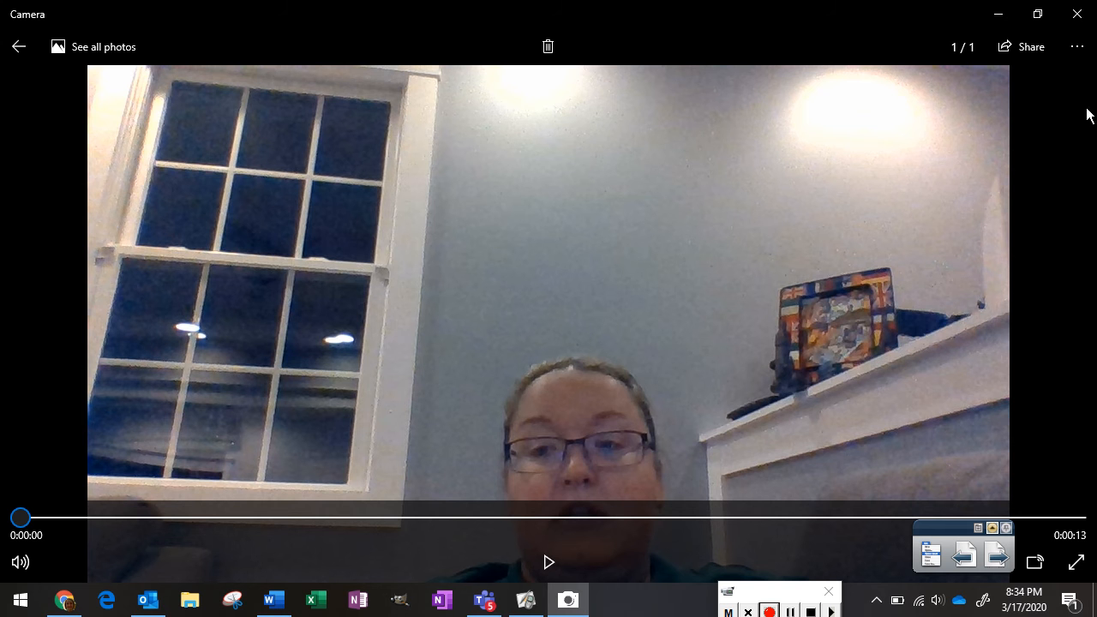
{"action": "left_click", "coordinate": [1078, 49]}
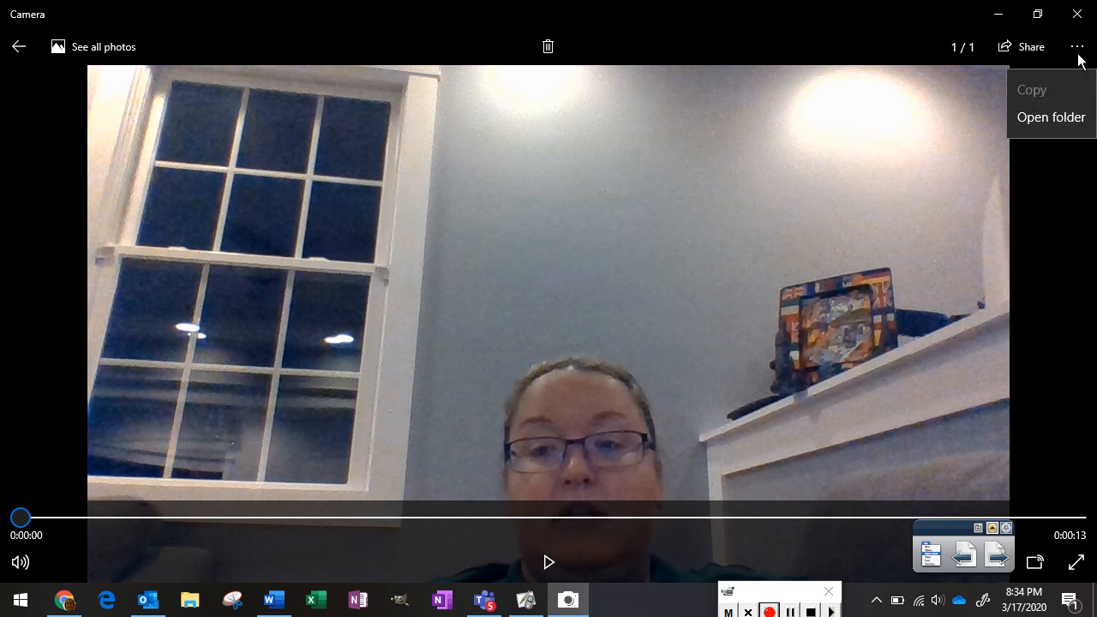
{"action": "left_click", "coordinate": [1075, 120]}
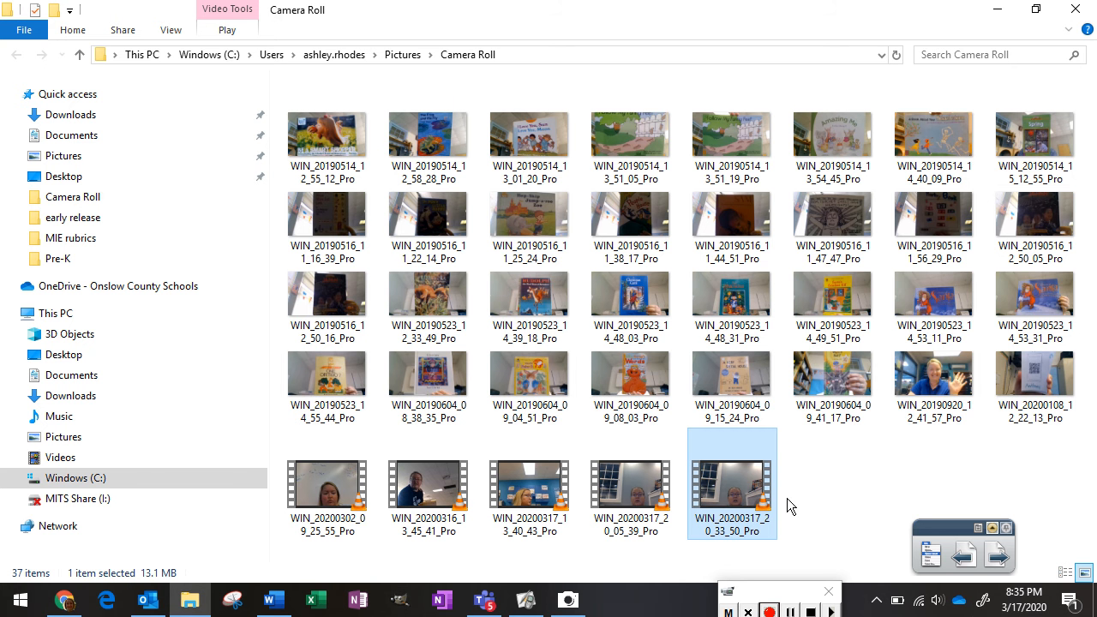
Close the Camera Roll folder once WIN_20200317_20_33_50_Pro is confirmed there
{"action": "left_click", "coordinate": [1077, 10]}
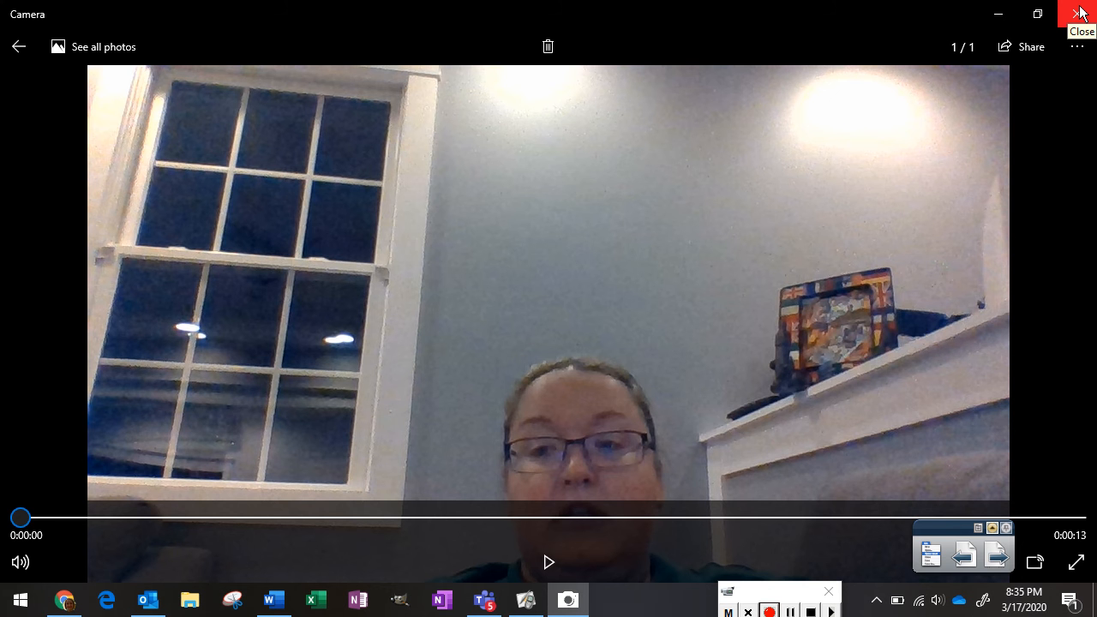
Close the video viewer and reopen OneDrive's My files from Office Home, replacing the old OneDrive tab
{"action": "left_click", "coordinate": [1078, 12]}
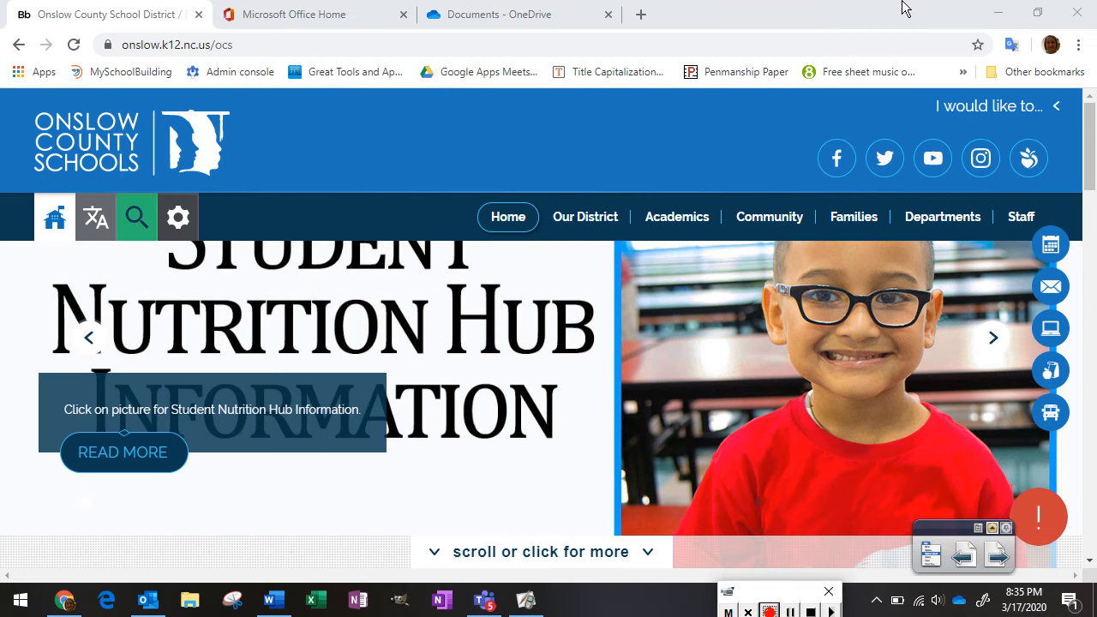
{"action": "left_click", "coordinate": [328, 12]}
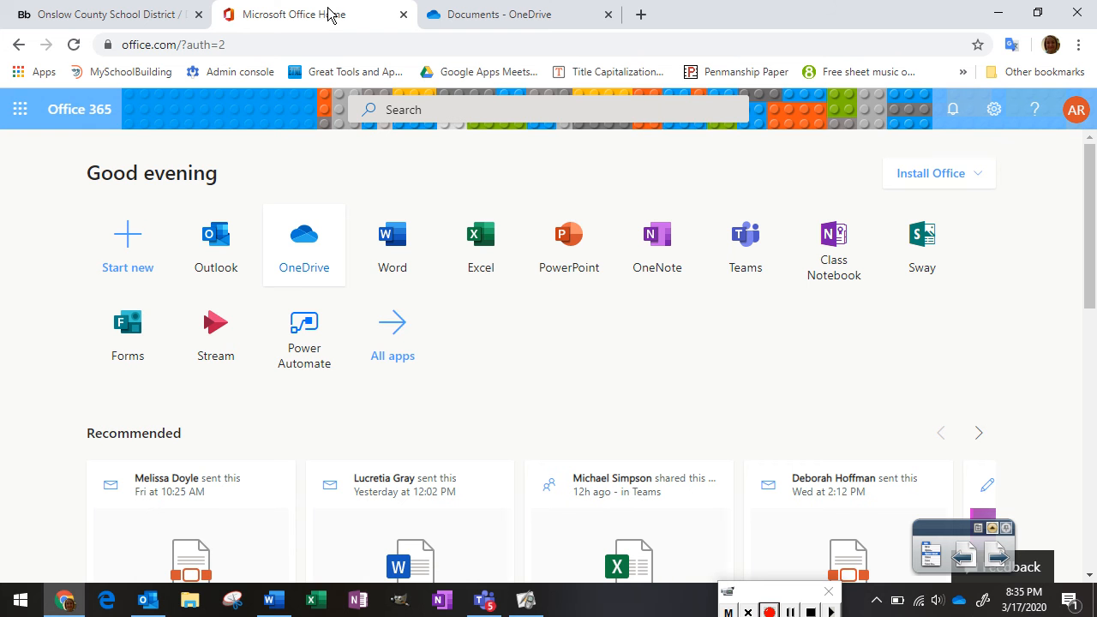
{"action": "left_click", "coordinate": [608, 15]}
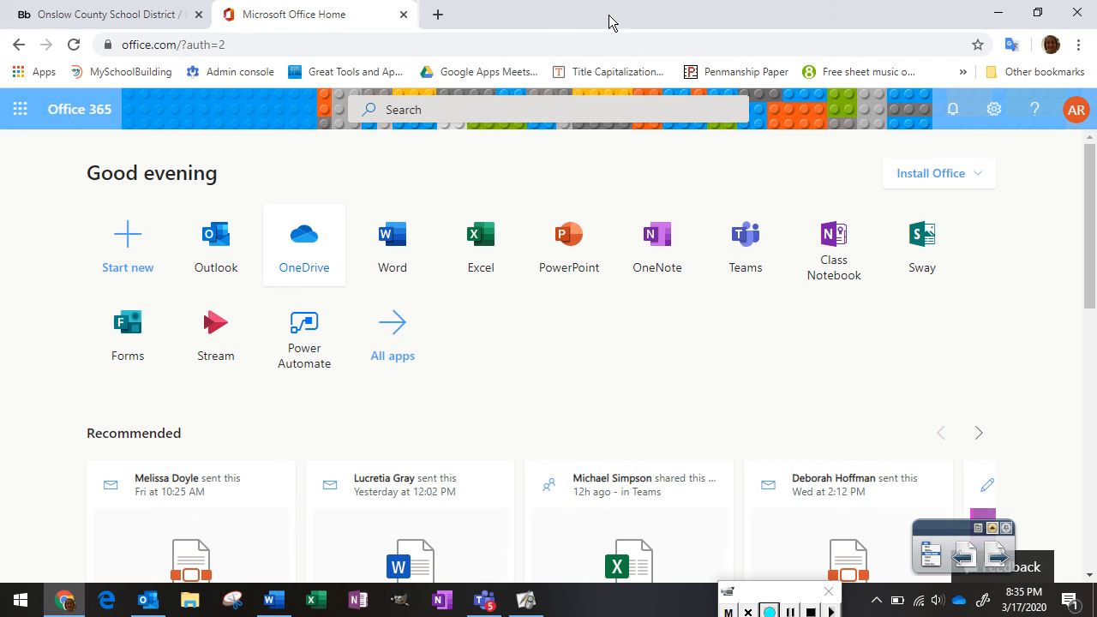
{"action": "left_click", "coordinate": [310, 245]}
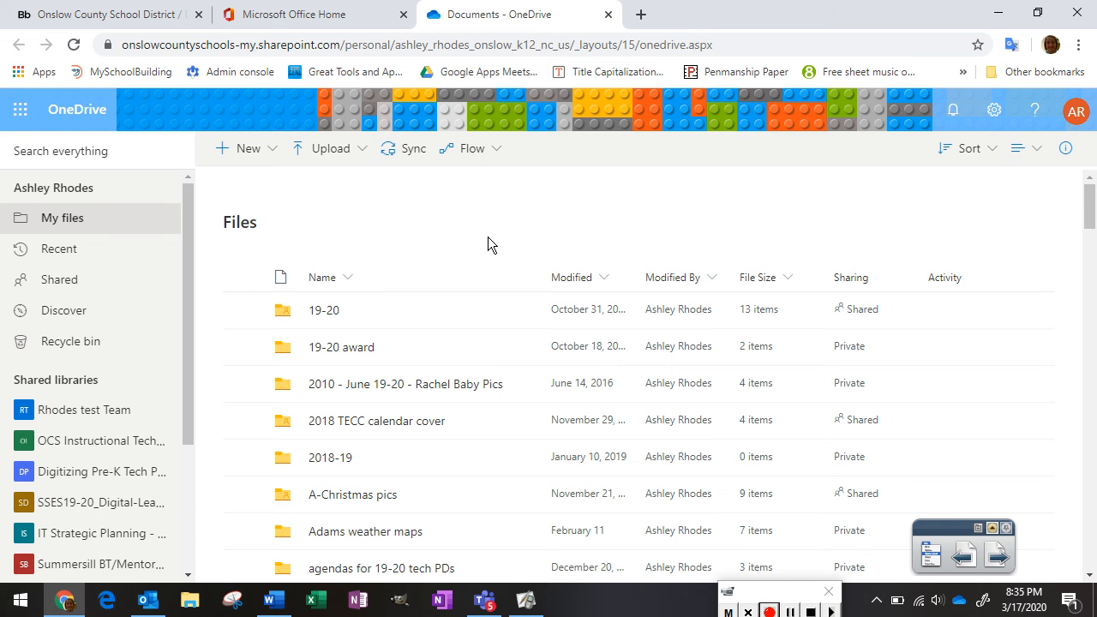
Start a OneDrive file upload, with the Camera Roll folder showing in the picker
{"action": "left_click", "coordinate": [360, 156]}
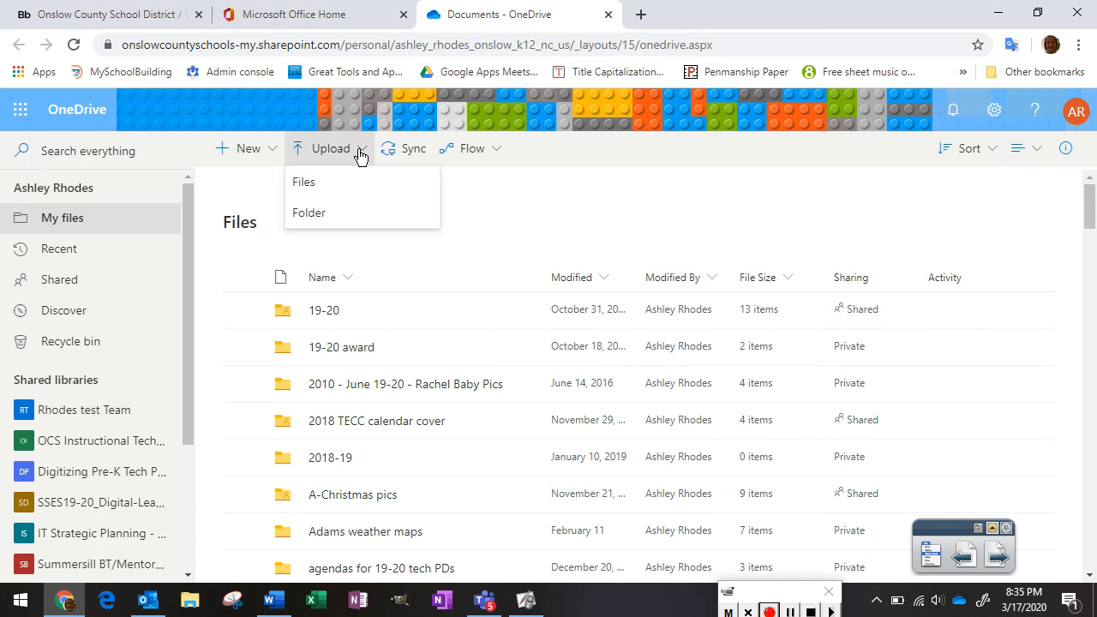
{"action": "left_click", "coordinate": [311, 181]}
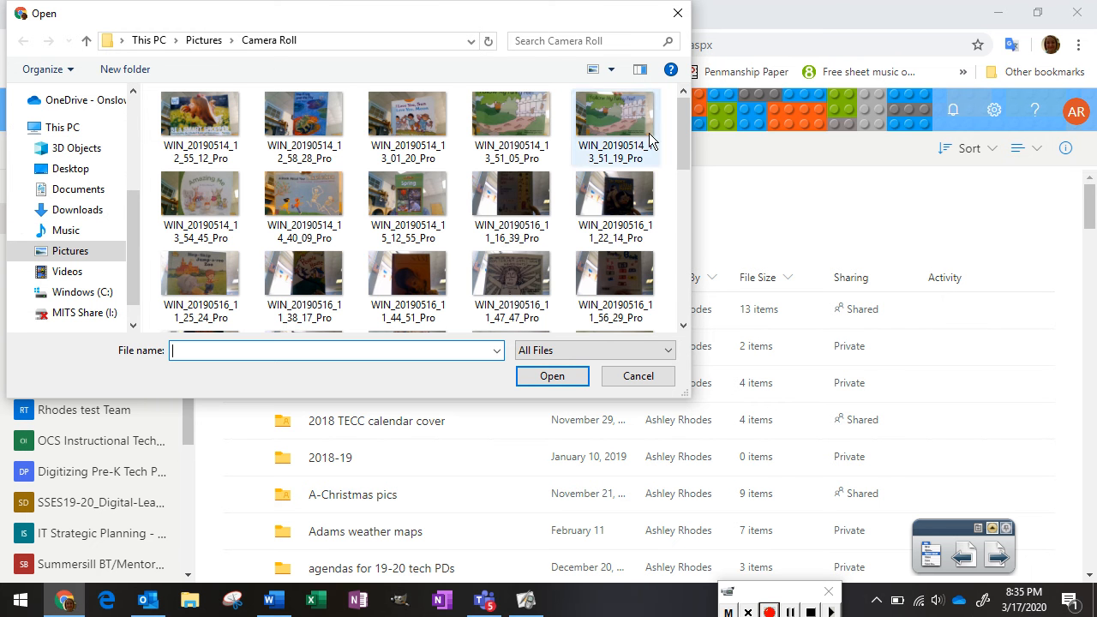
Upload WIN_20200317_20_33_50_Pro from Camera Roll into OneDrive My files
{"action": "left_click_drag", "start_coordinate": [682, 122], "coordinate": [678, 306]}
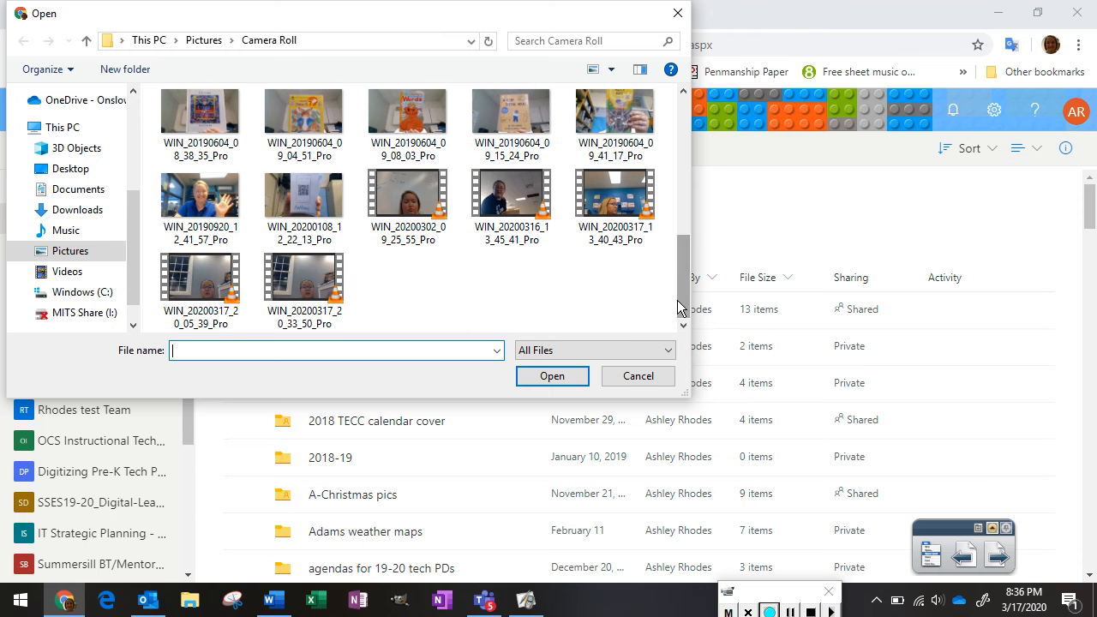
{"action": "left_click", "coordinate": [317, 291]}
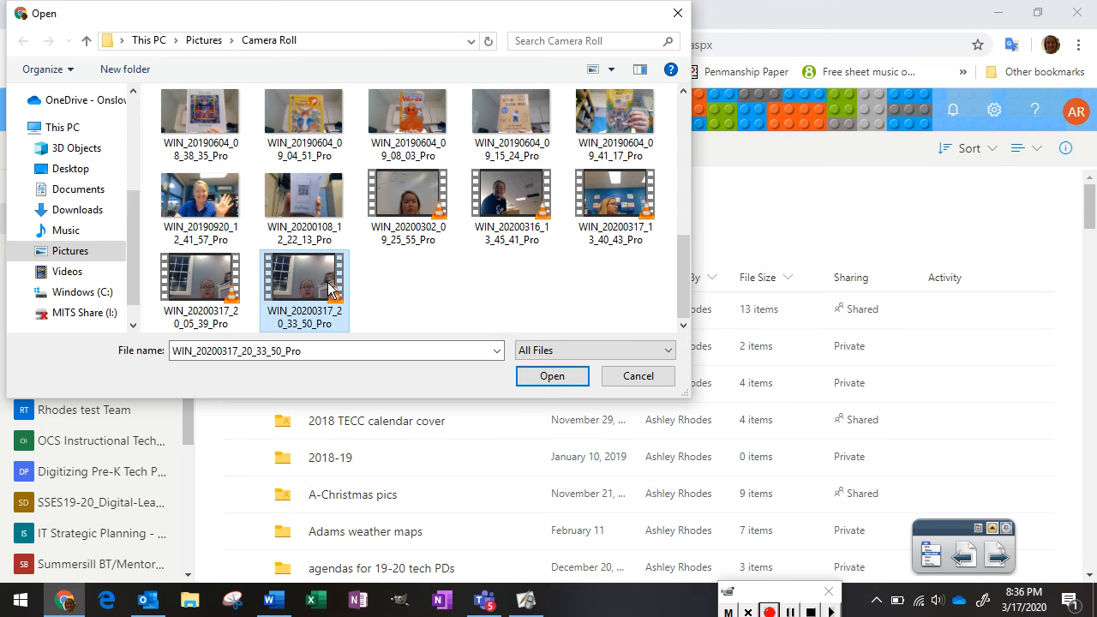
{"action": "left_click", "coordinate": [553, 383]}
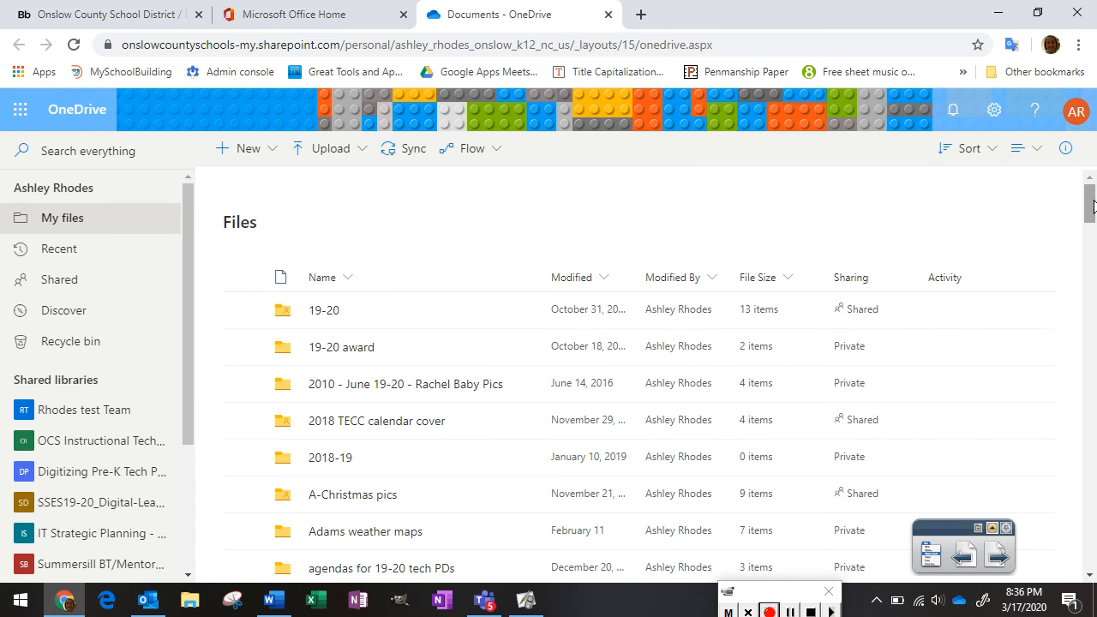
Sort My files by name Z to A and scroll down to the uploaded WIN_20200317_20_33_50_Pro.mp4
{"action": "mouse_move", "coordinate": [1094, 210]}
{"action": "left_mouse_down"}
{"action": "mouse_move", "coordinate": [1093, 222]}
{"action": "mouse_move", "coordinate": [1091, 195]}
{"action": "left_mouse_up"}
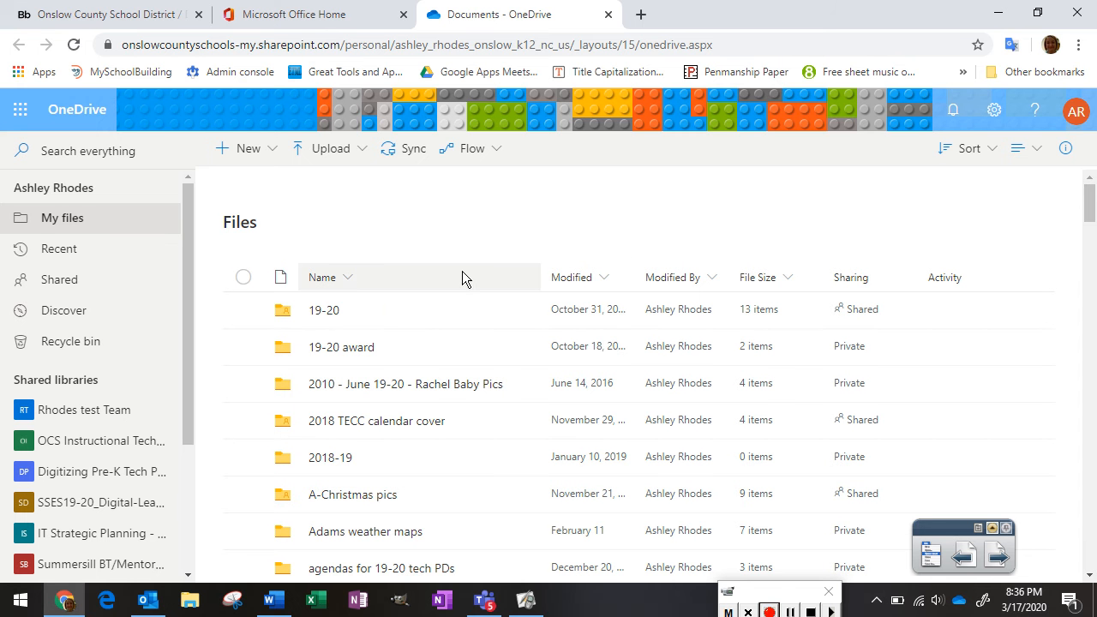
{"action": "left_click", "coordinate": [347, 279]}
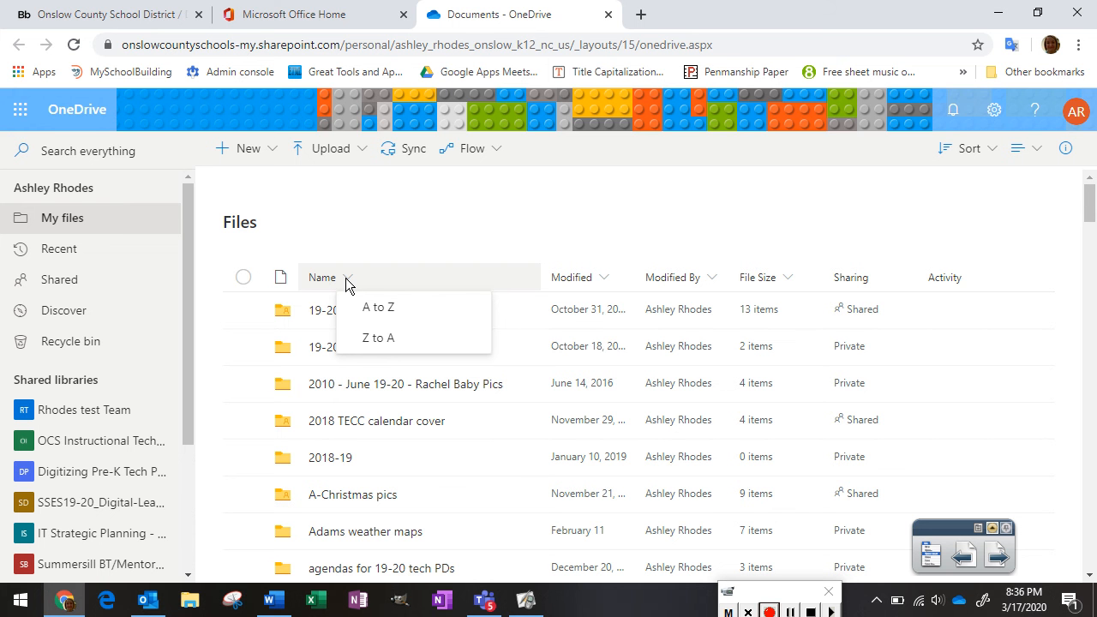
{"action": "left_click", "coordinate": [397, 340]}
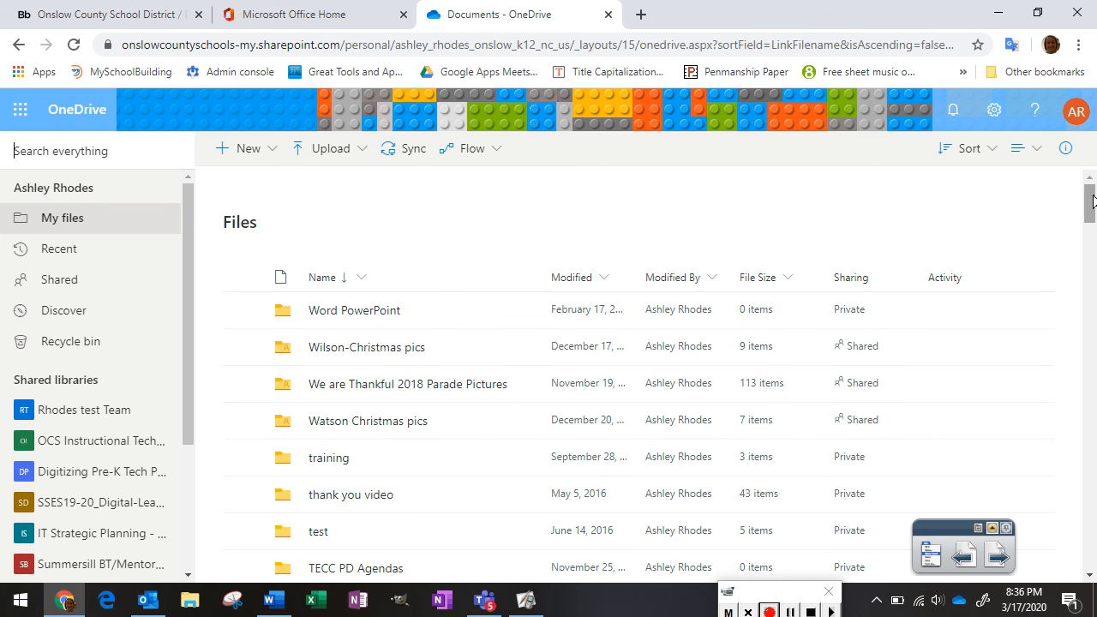
{"action": "left_click_drag", "start_coordinate": [1094, 201], "coordinate": [1062, 436]}
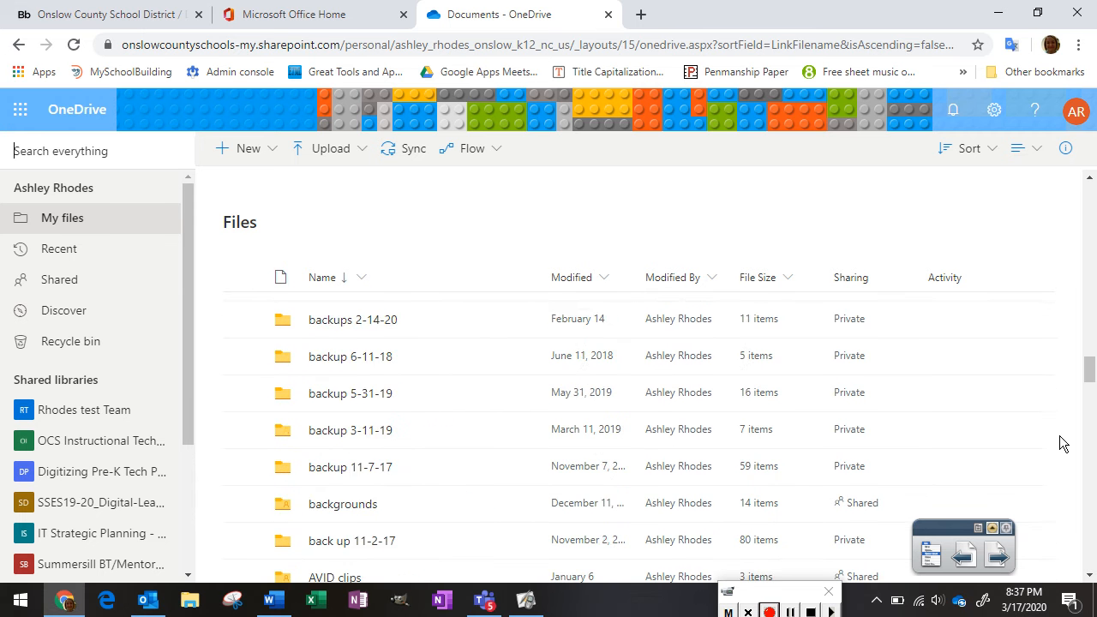
{"action": "left_click_drag", "start_coordinate": [1090, 369], "coordinate": [1091, 419]}
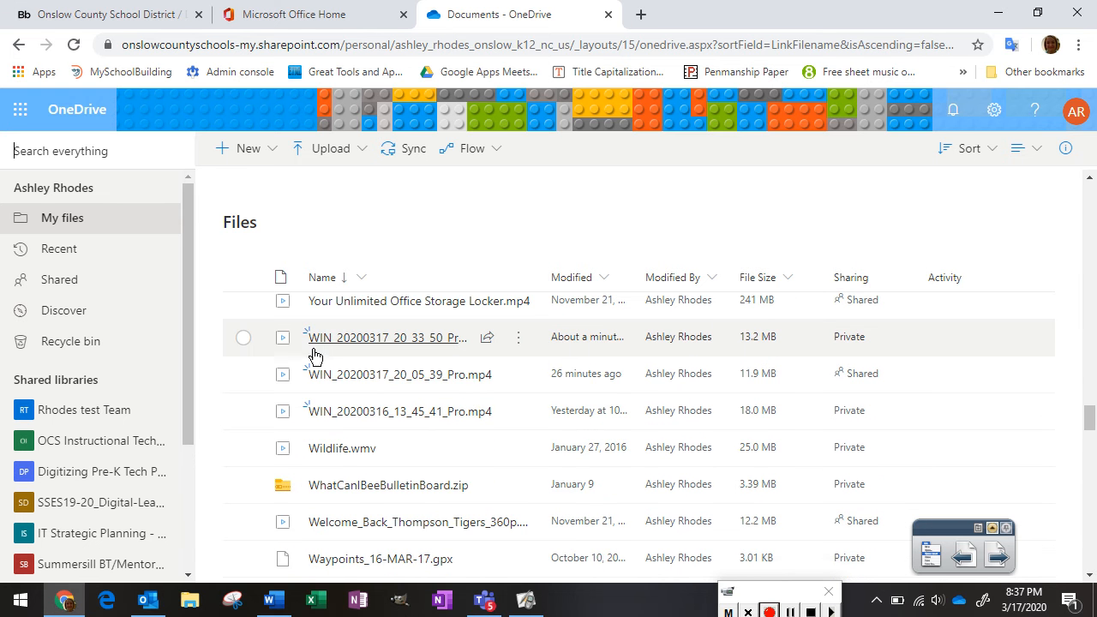
Open the Rename dialog for WIN_20200317_20_33_50_Pro.mp4 from its actions menu
{"action": "mouse_move", "coordinate": [315, 340]}
{"action": "mouse_move", "coordinate": [400, 352]}
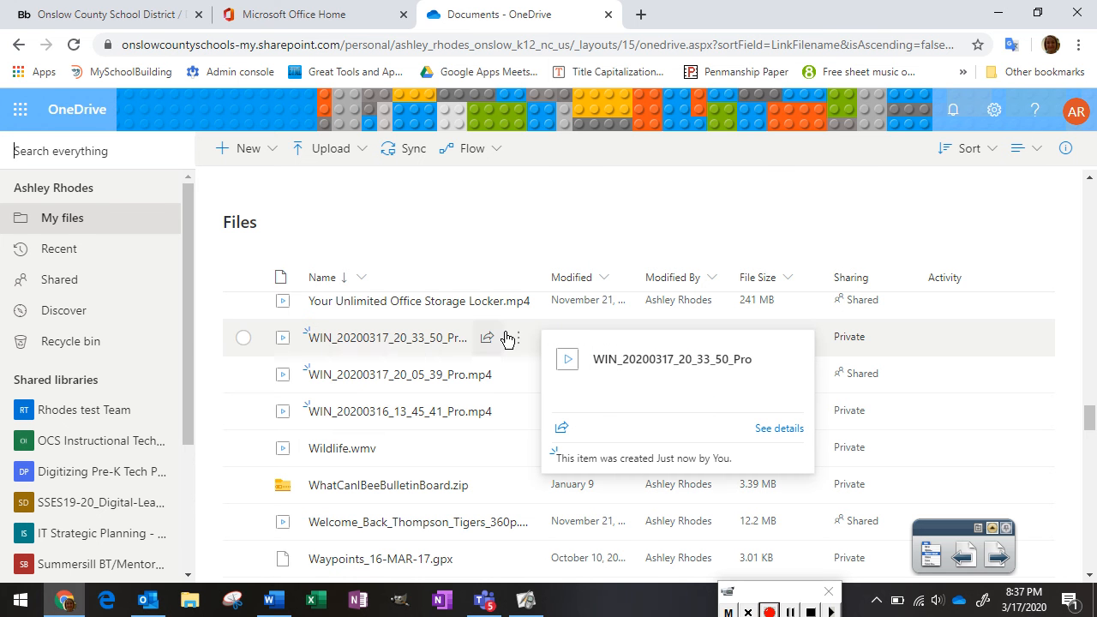
{"action": "left_click", "coordinate": [244, 338]}
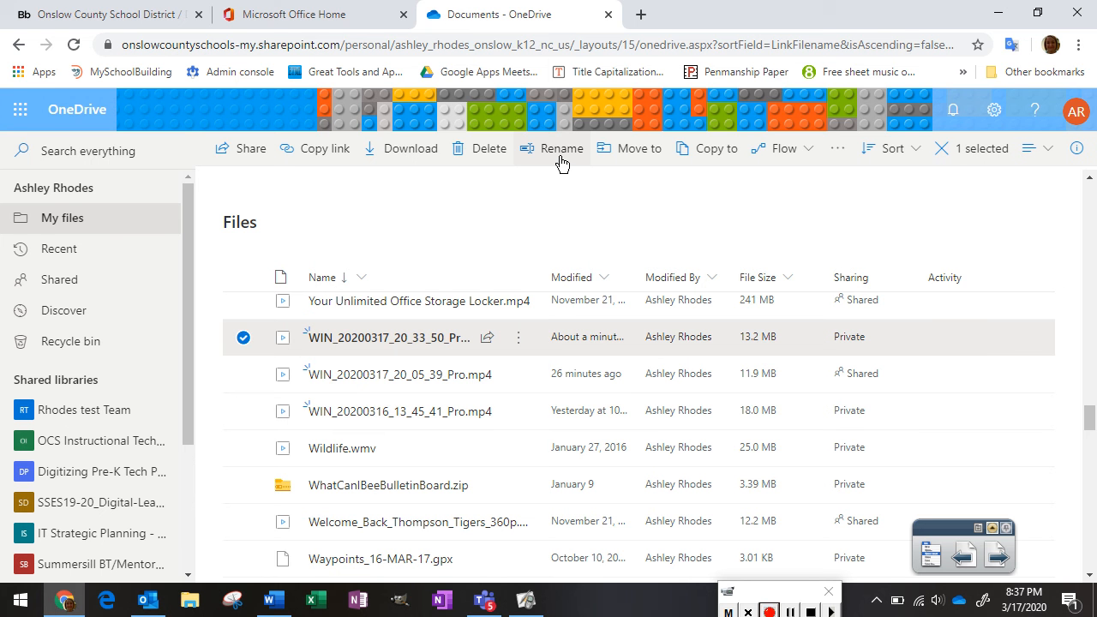
{"action": "left_click", "coordinate": [243, 341]}
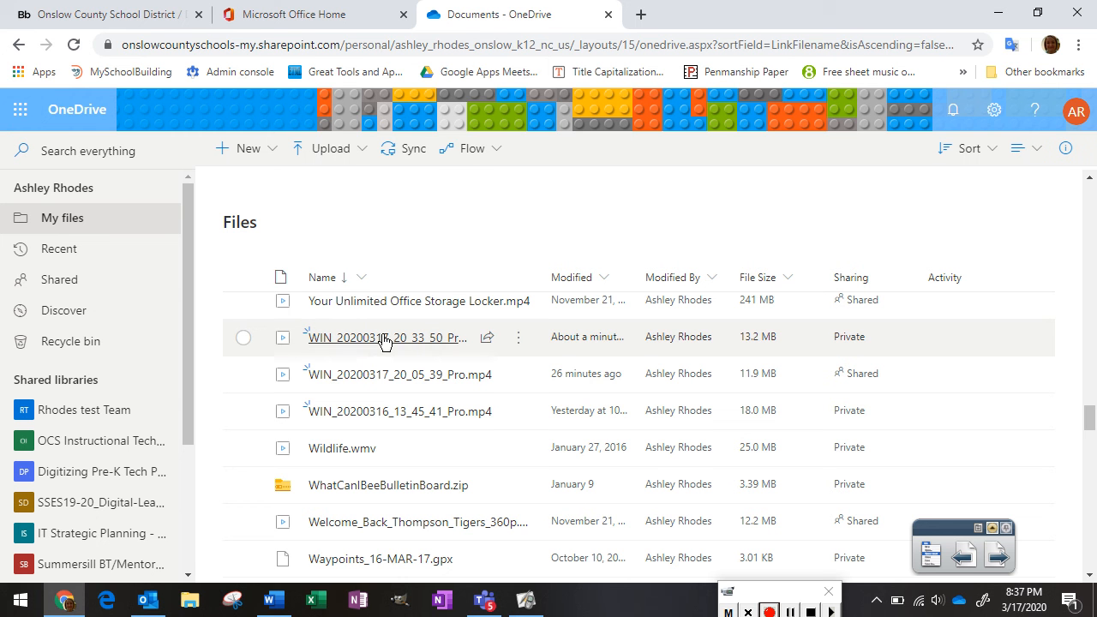
{"action": "mouse_move", "coordinate": [470, 329]}
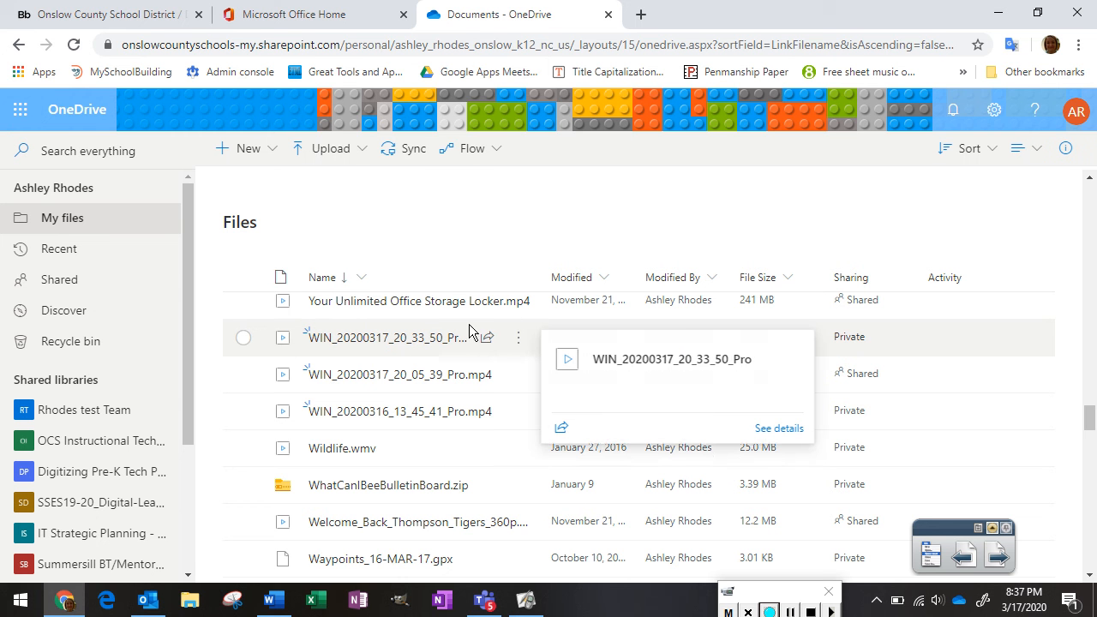
{"action": "left_click", "coordinate": [518, 343]}
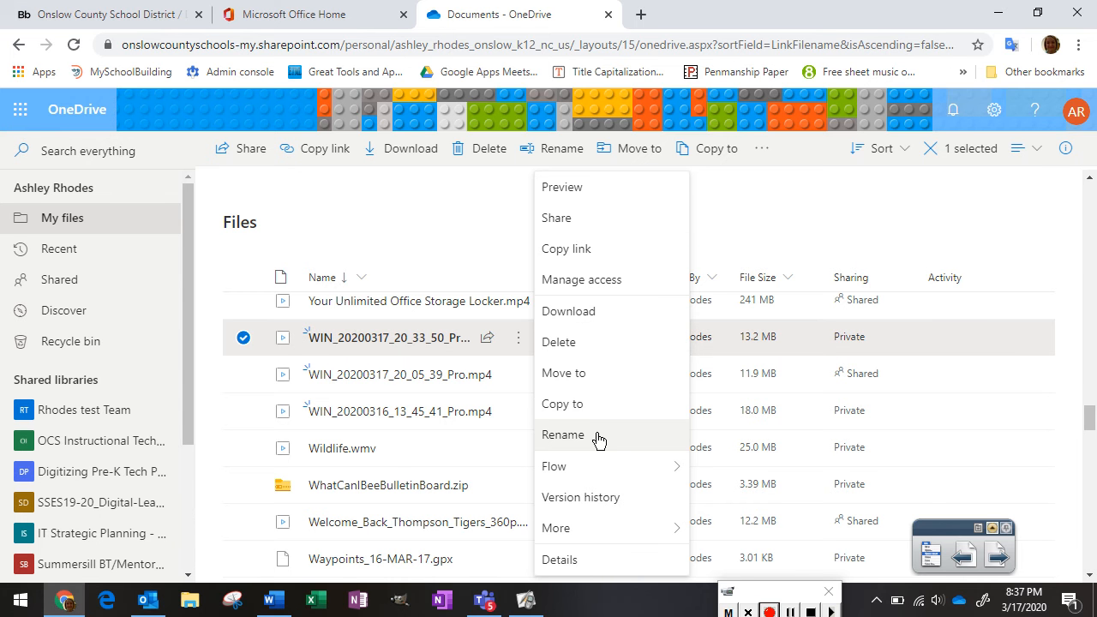
{"action": "left_click", "coordinate": [563, 435]}
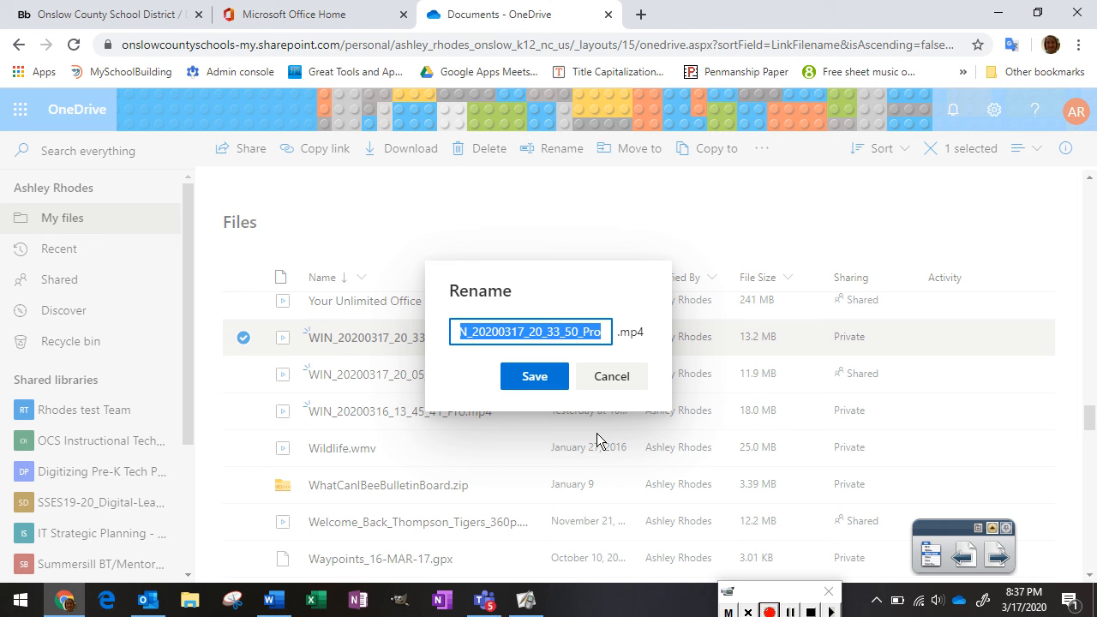
Rename the uploaded video to 'Morning Message 3-17-20' and save it
{"action": "type", "text": "Morning Me"}
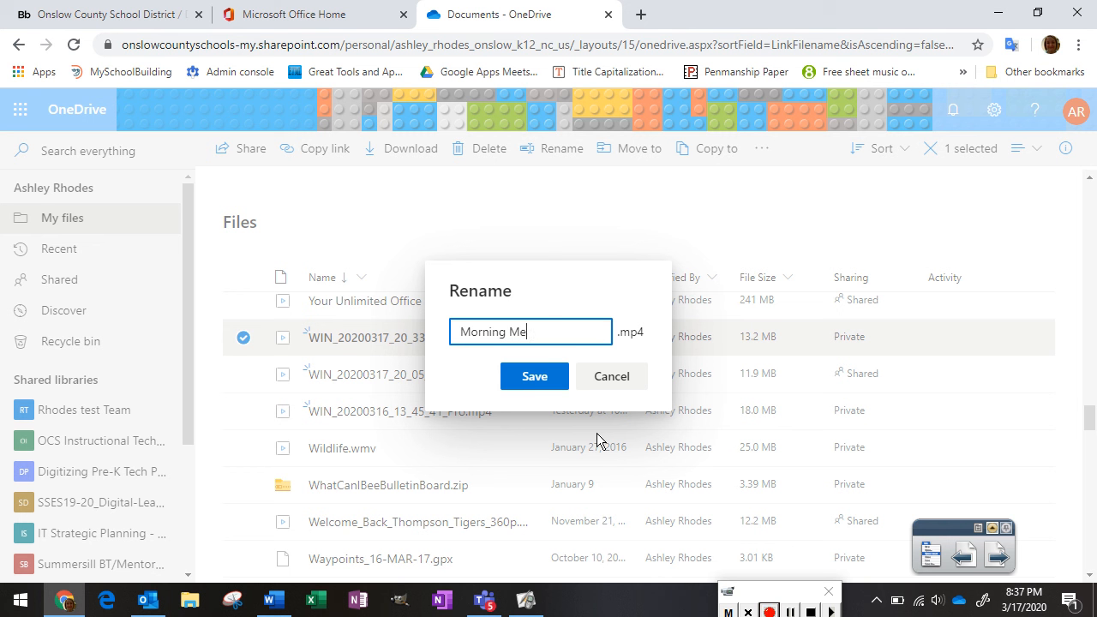
{"action": "type", "text": "ssage 3-17-20"}
{"action": "left_click", "coordinate": [535, 377]}
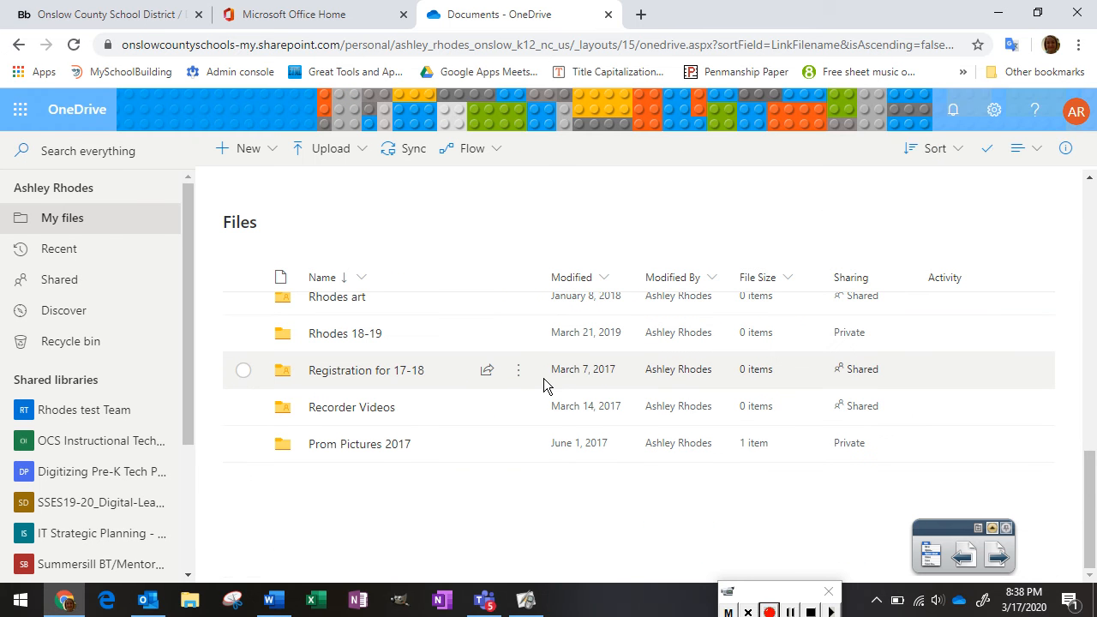
{"action": "scroll", "coordinate": [860, 347], "scroll_direction": "down", "scroll_amount": 10}
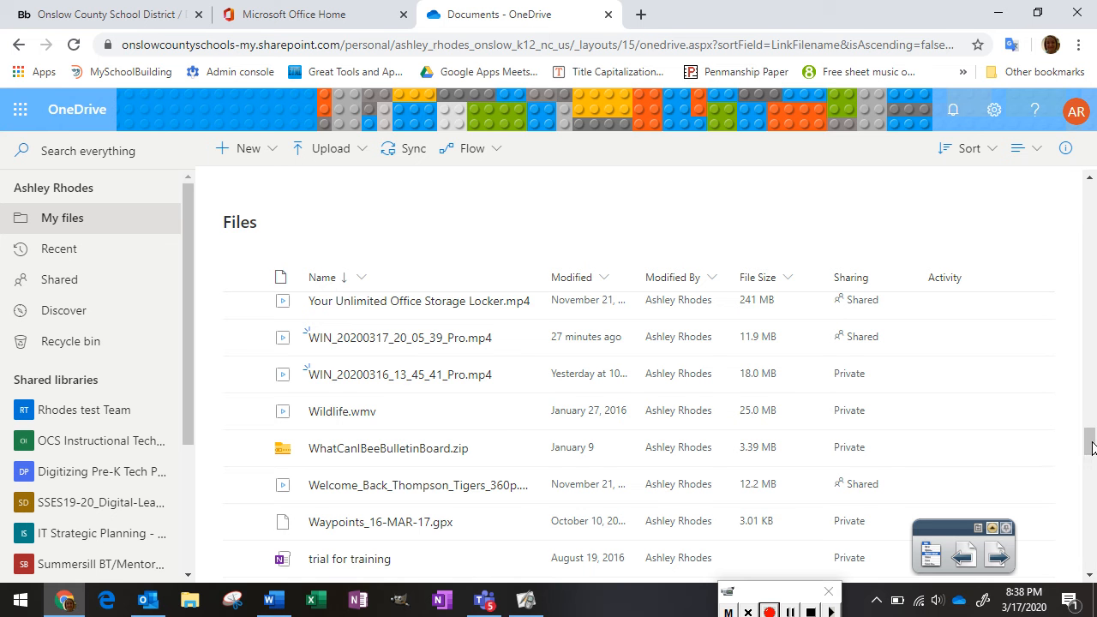
{"action": "scroll", "coordinate": [1093, 449], "scroll_direction": "down", "scroll_amount": 15}
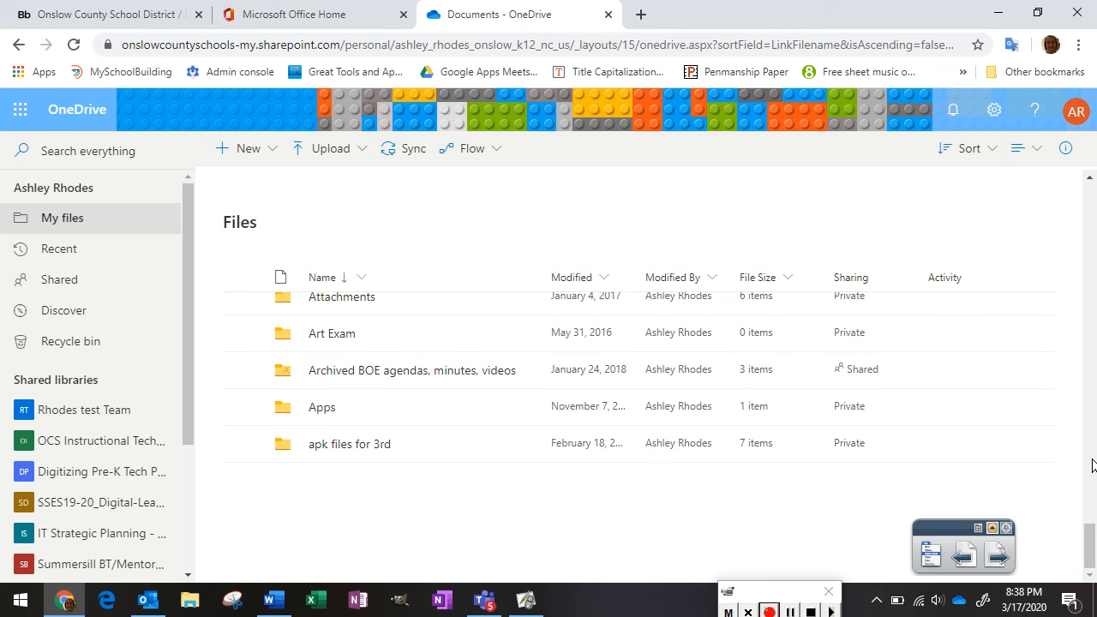
{"action": "scroll", "coordinate": [1093, 480], "scroll_direction": "down", "scroll_amount": 3}
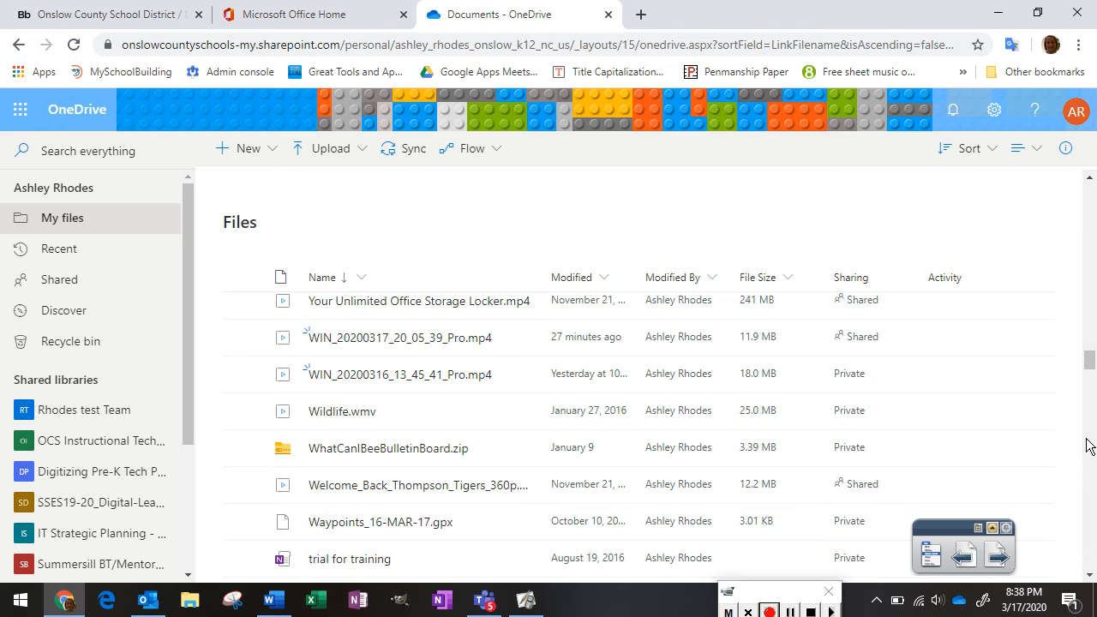
{"action": "scroll", "coordinate": [1087, 446], "scroll_direction": "down", "scroll_amount": 3}
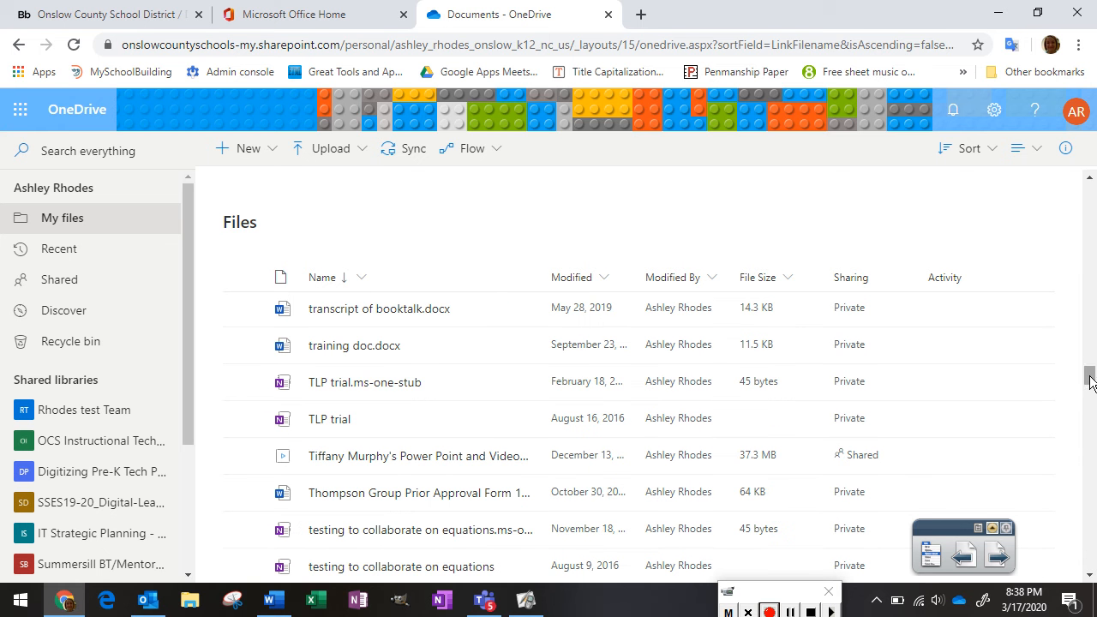
{"action": "left_click_drag", "start_coordinate": [1090, 382], "coordinate": [1089, 515]}
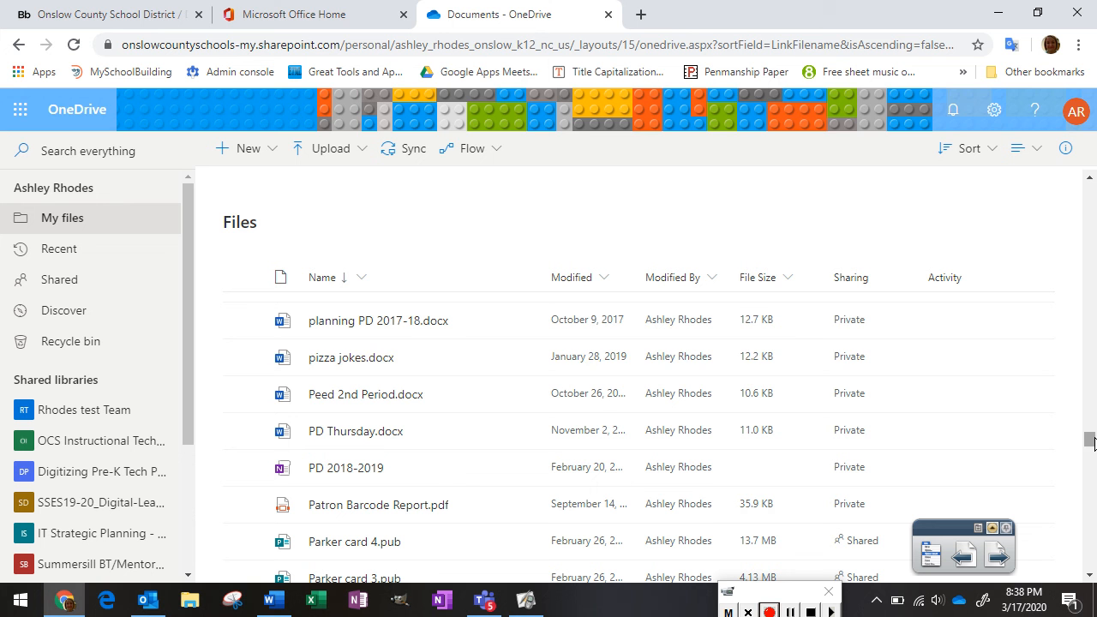
Search OneDrive for 'Morning', filter to Photos and videos, and select Morning Message 3-17-20.mp4
{"action": "left_click", "coordinate": [113, 149]}
{"action": "type", "text": "Morning"}
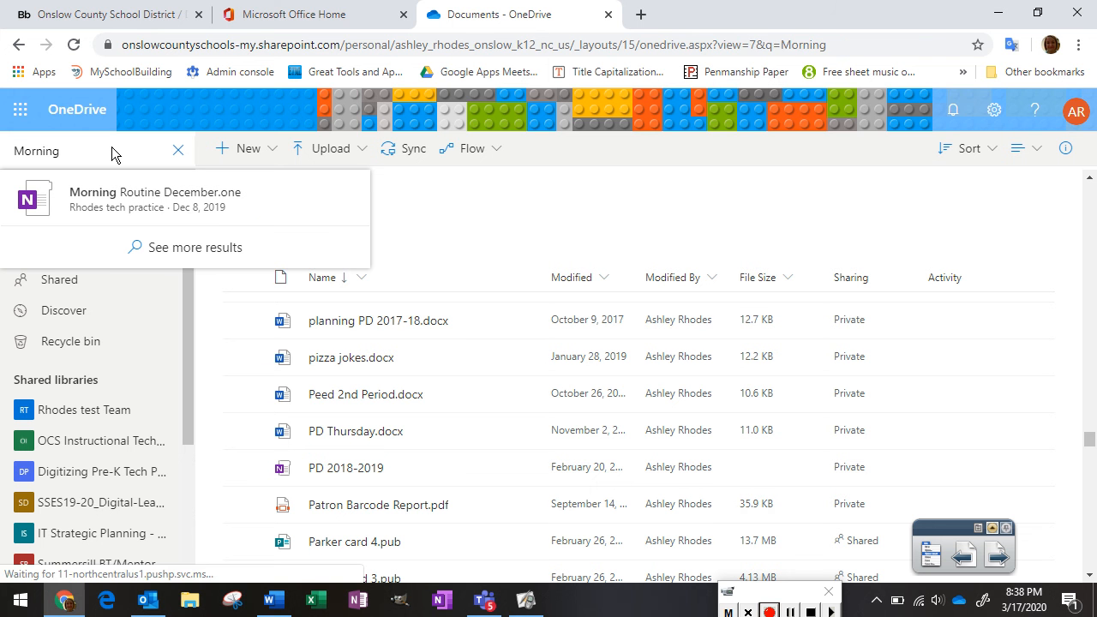
{"action": "key", "text": "Return"}
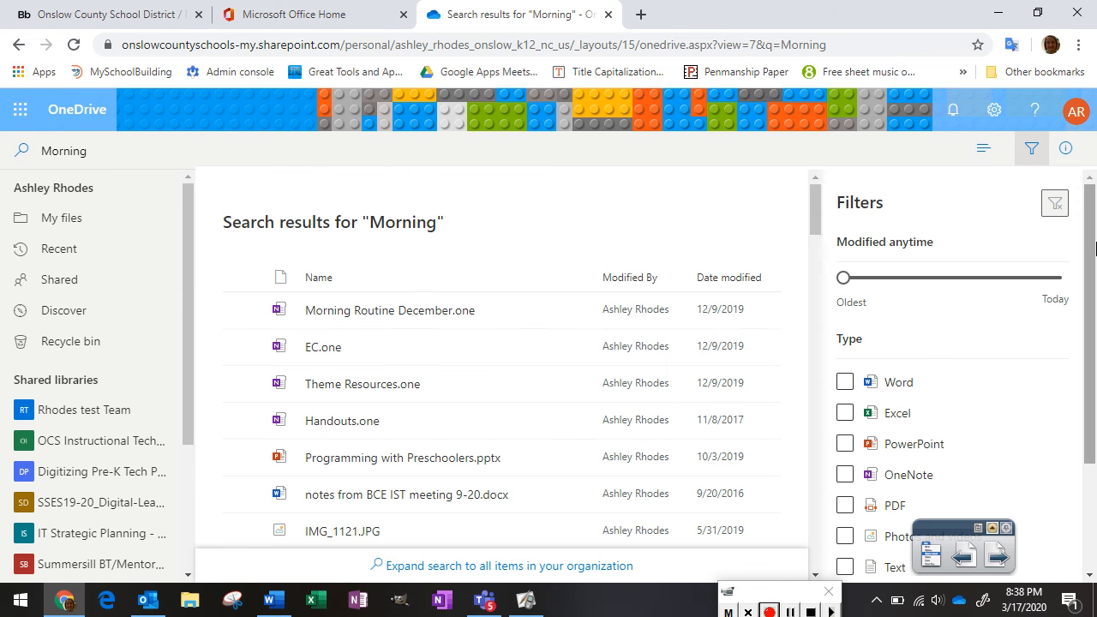
{"action": "mouse_move", "coordinate": [816, 209]}
{"action": "left_mouse_down"}
{"action": "mouse_move", "coordinate": [816, 260]}
{"action": "mouse_move", "coordinate": [812, 206]}
{"action": "left_mouse_up"}
{"action": "left_click_drag", "start_coordinate": [1089, 240], "coordinate": [1087, 349]}
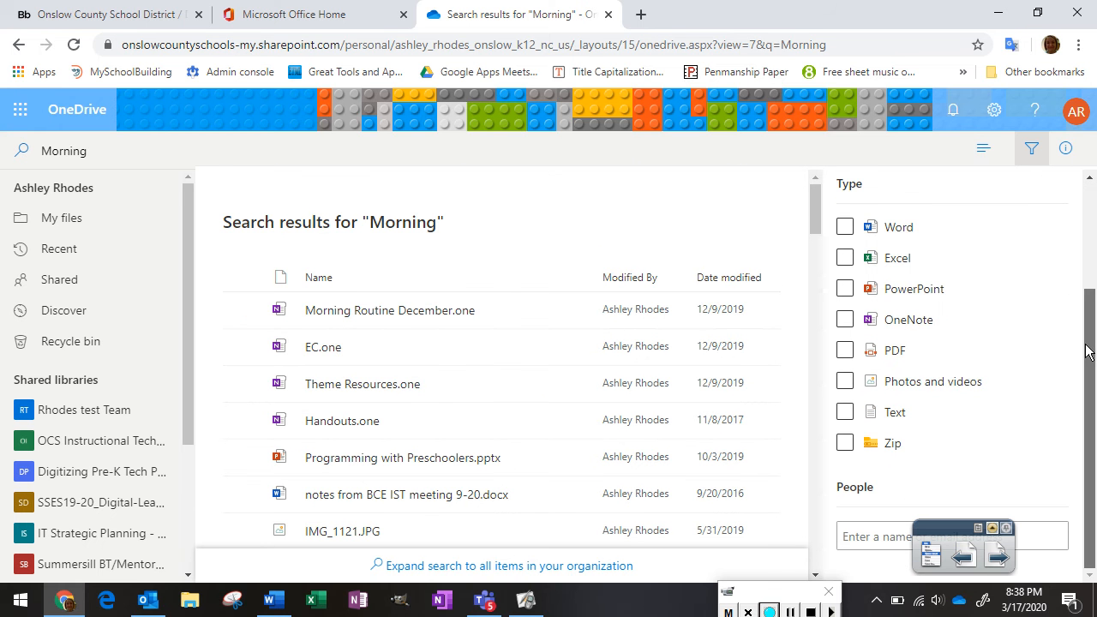
{"action": "left_click", "coordinate": [846, 383]}
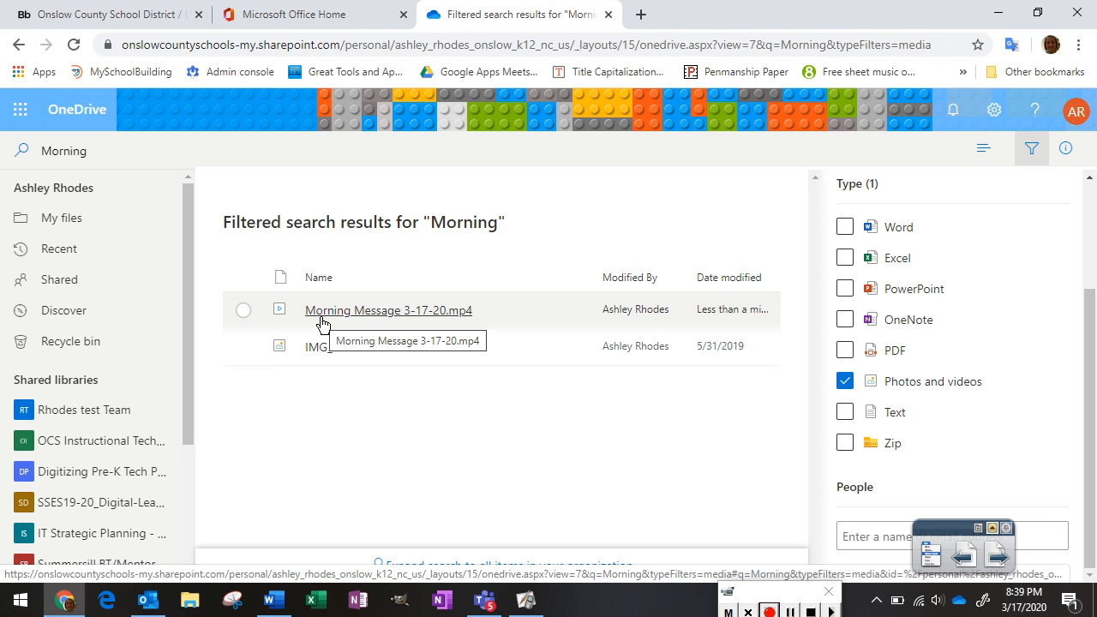
{"action": "left_click", "coordinate": [243, 313]}
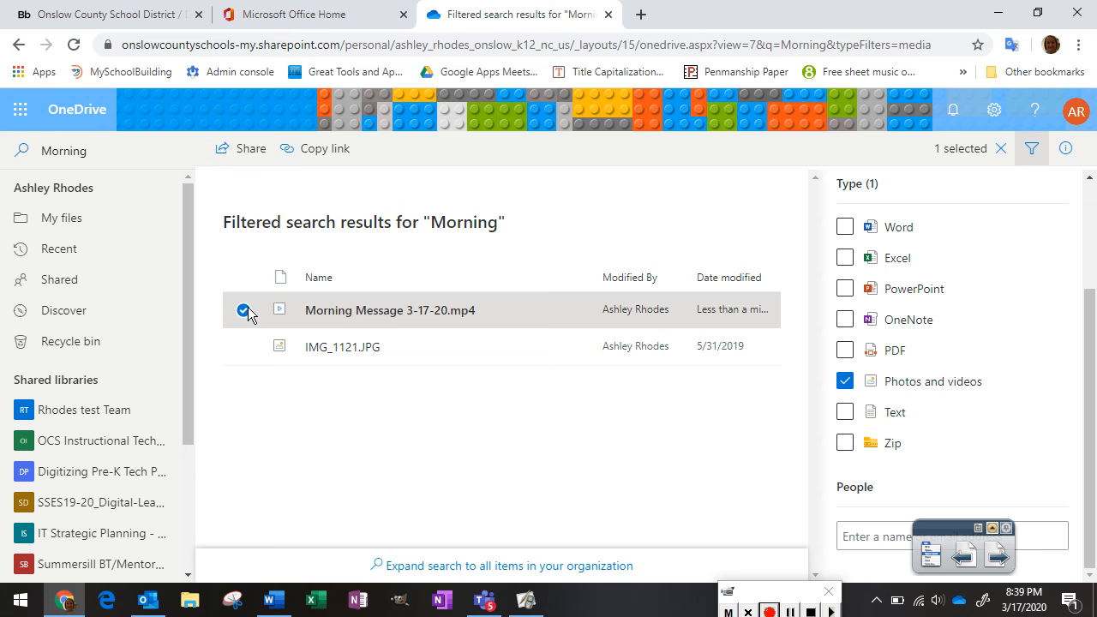
Copy an anyone-can-view link for Morning Message 3-17-20.mp4, then switch to the Onslow County Schools tab
{"action": "left_click", "coordinate": [231, 157]}
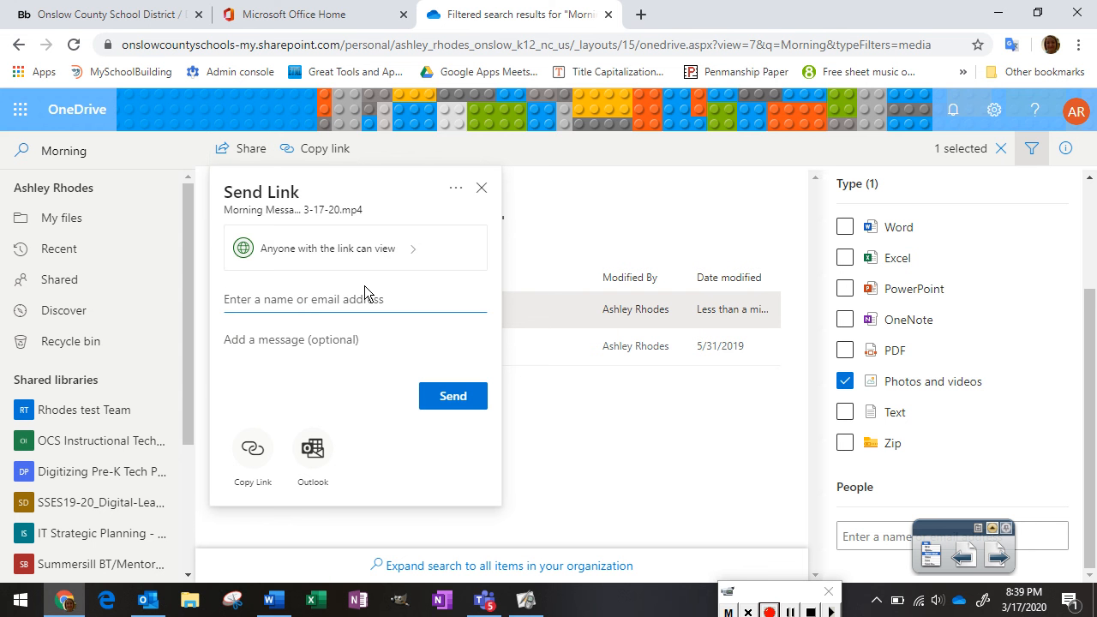
{"action": "left_click", "coordinate": [254, 454]}
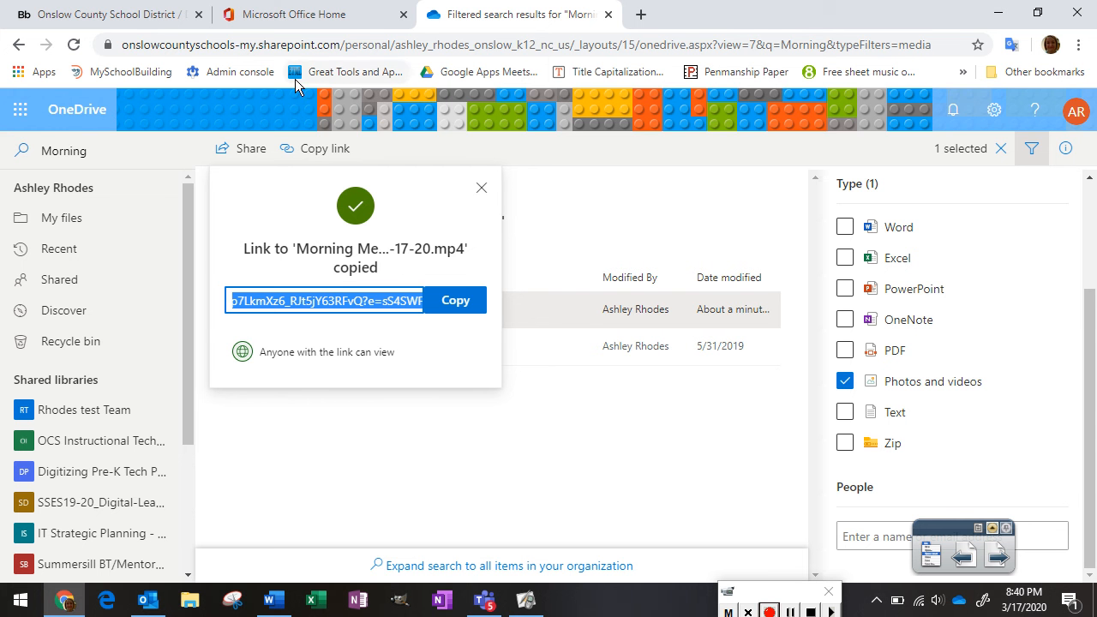
{"action": "left_click", "coordinate": [120, 19]}
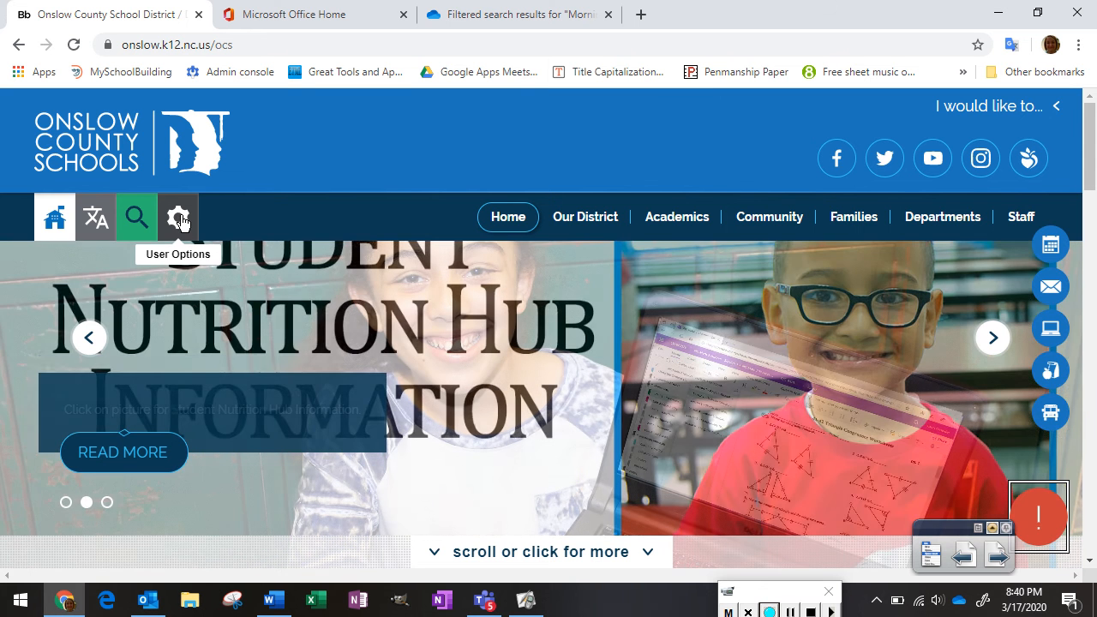
Sign in from the User Options menu using the staff account's user name and password
{"action": "left_click", "coordinate": [179, 220]}
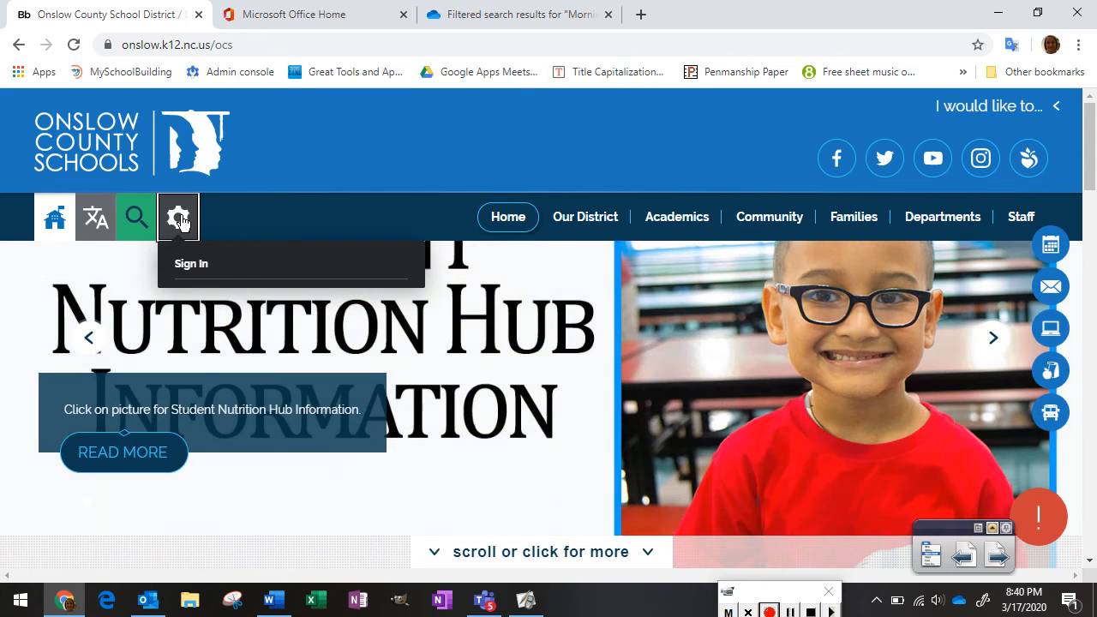
{"action": "left_click", "coordinate": [192, 264]}
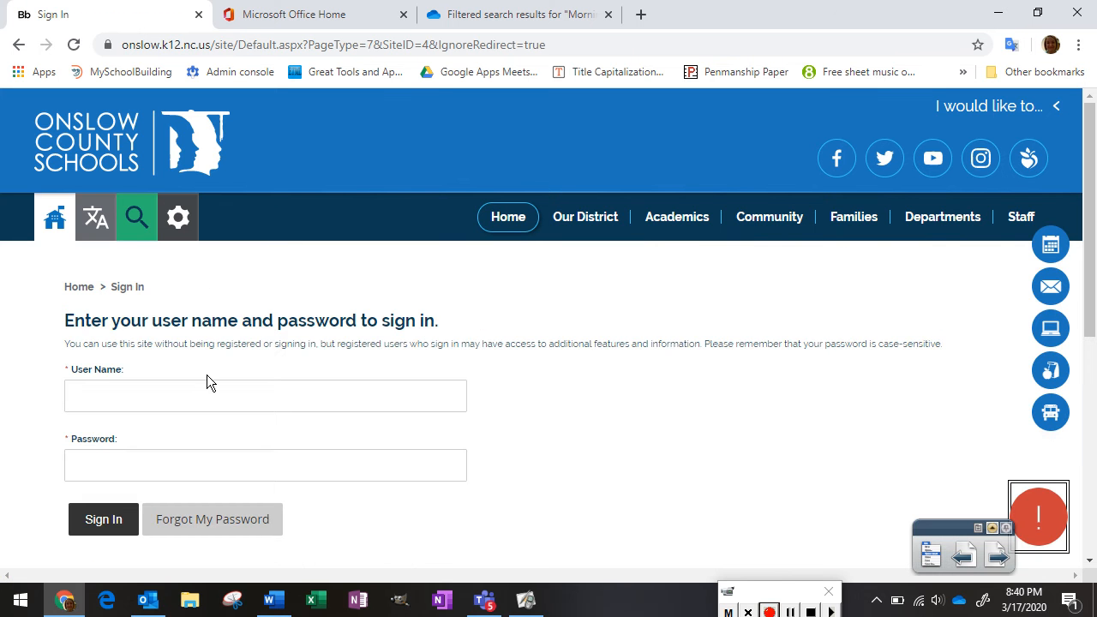
{"action": "left_click", "coordinate": [199, 400]}
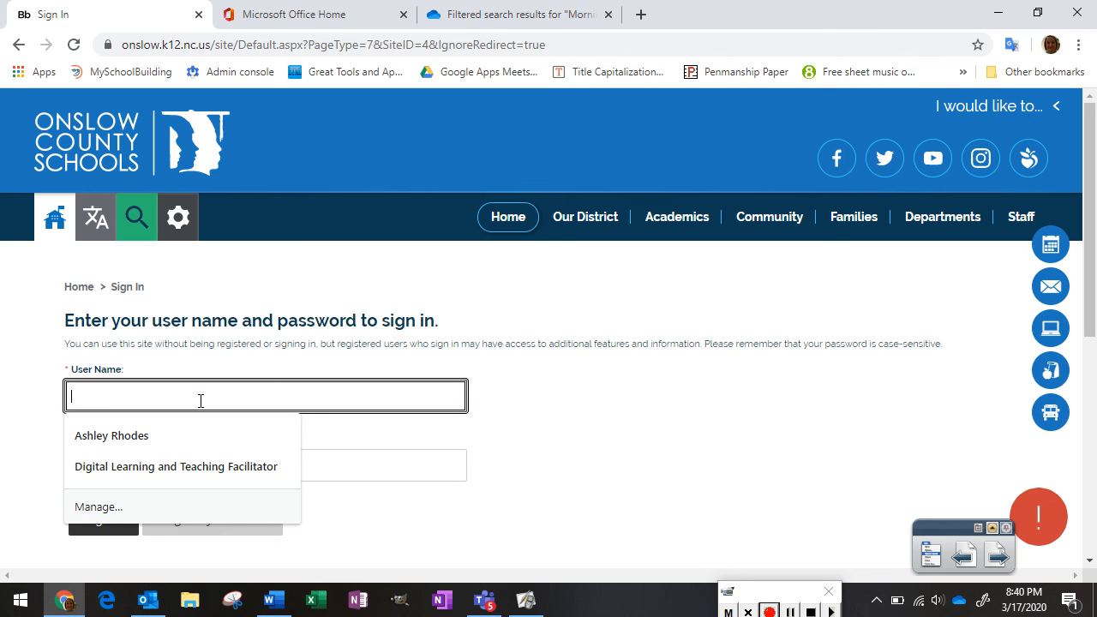
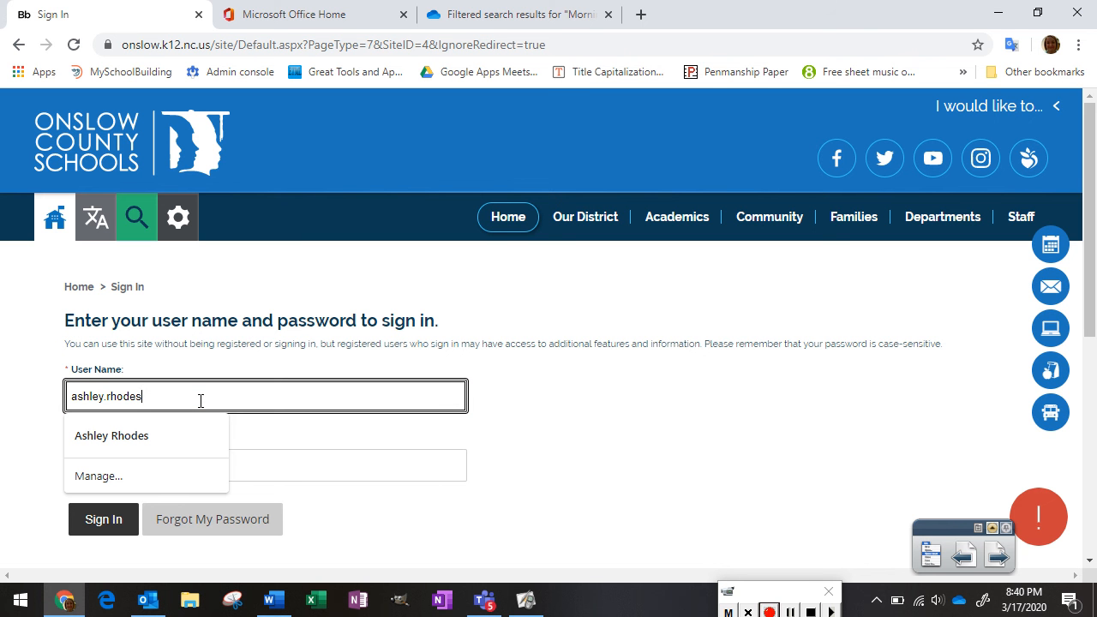
{"action": "left_click", "coordinate": [550, 397]}
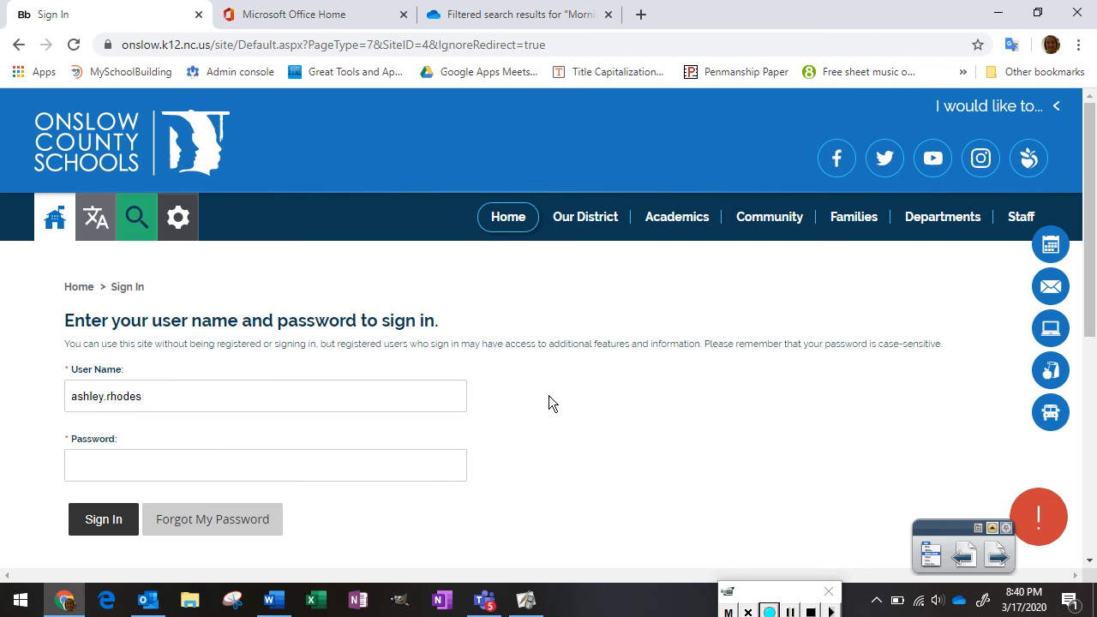
{"action": "left_click", "coordinate": [432, 467]}
{"action": "type", "text": "********"}
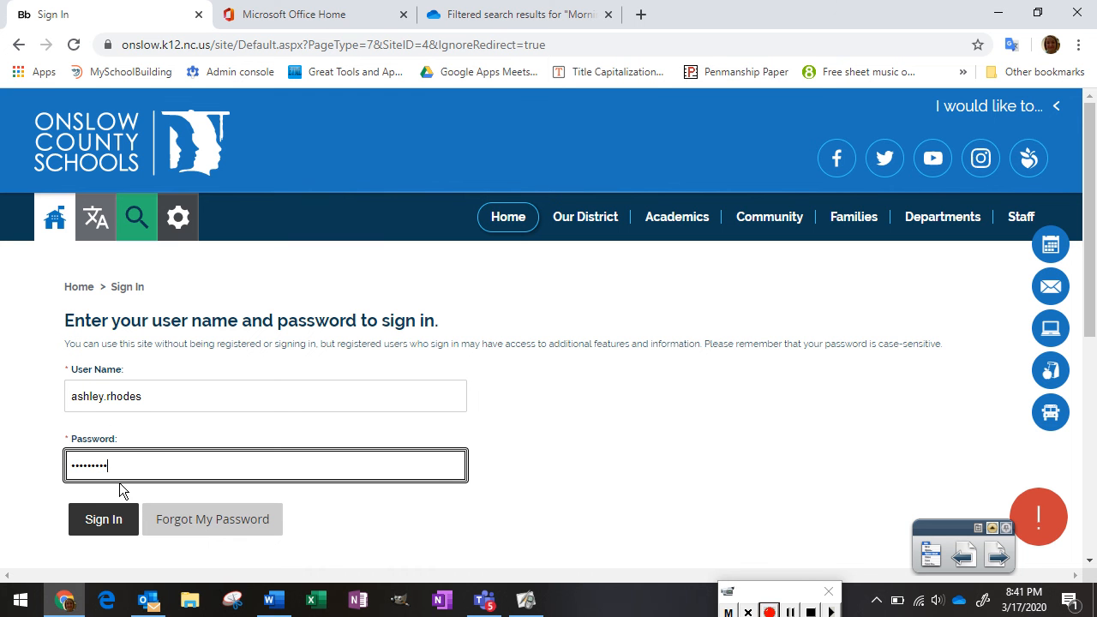
{"action": "left_click", "coordinate": [104, 521]}
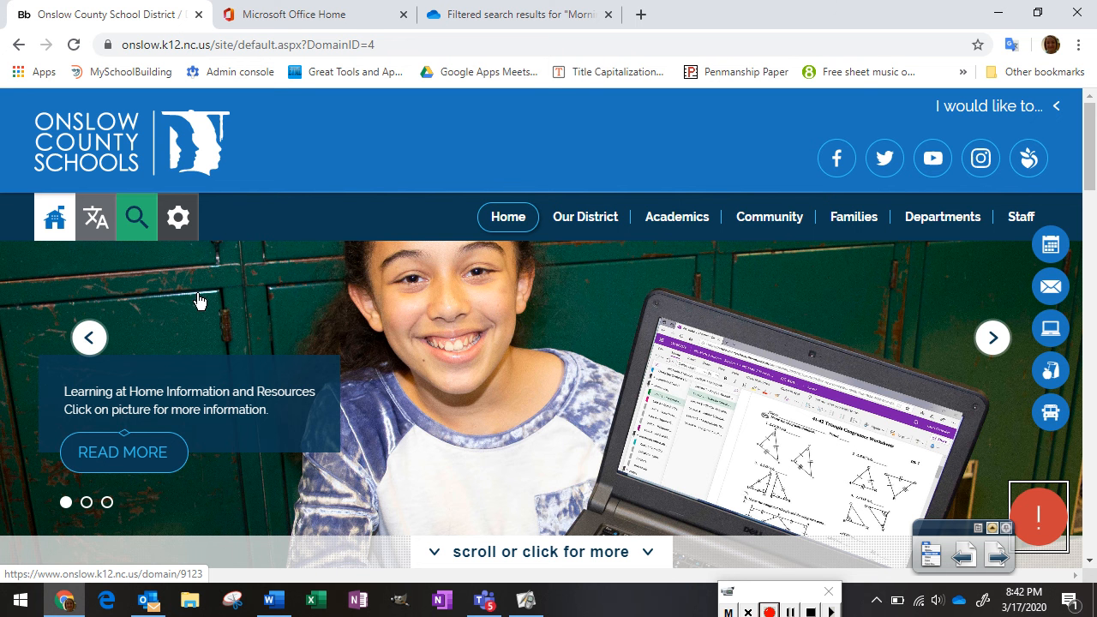
Open Site Manager from the User Options menu, landing on the Blue Creek Elementary School workspace
{"action": "left_click", "coordinate": [186, 228]}
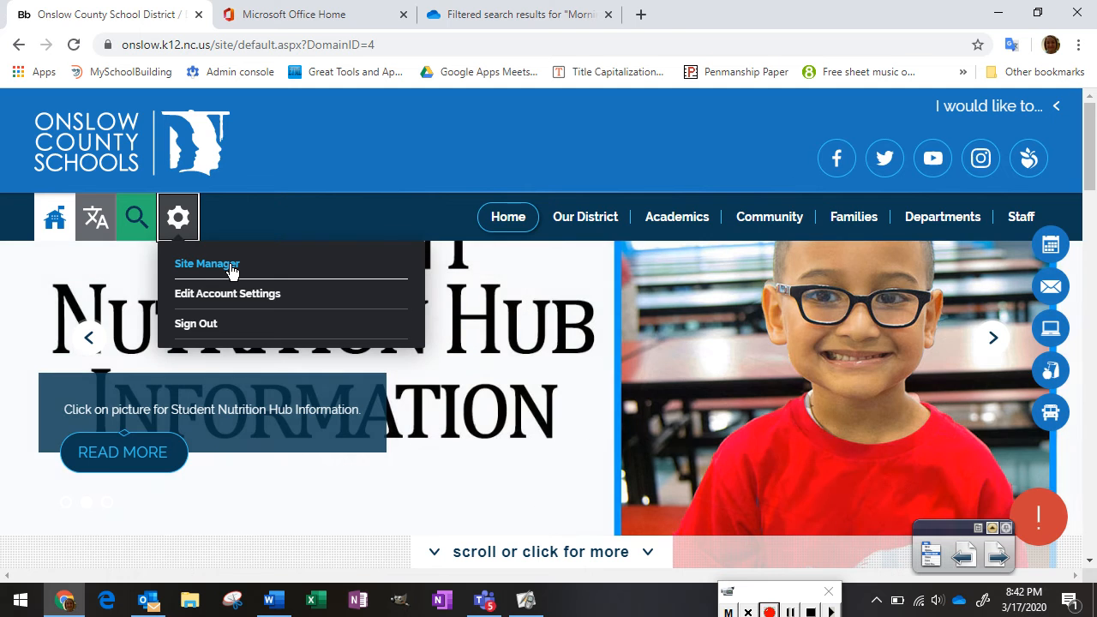
{"action": "left_click", "coordinate": [230, 268]}
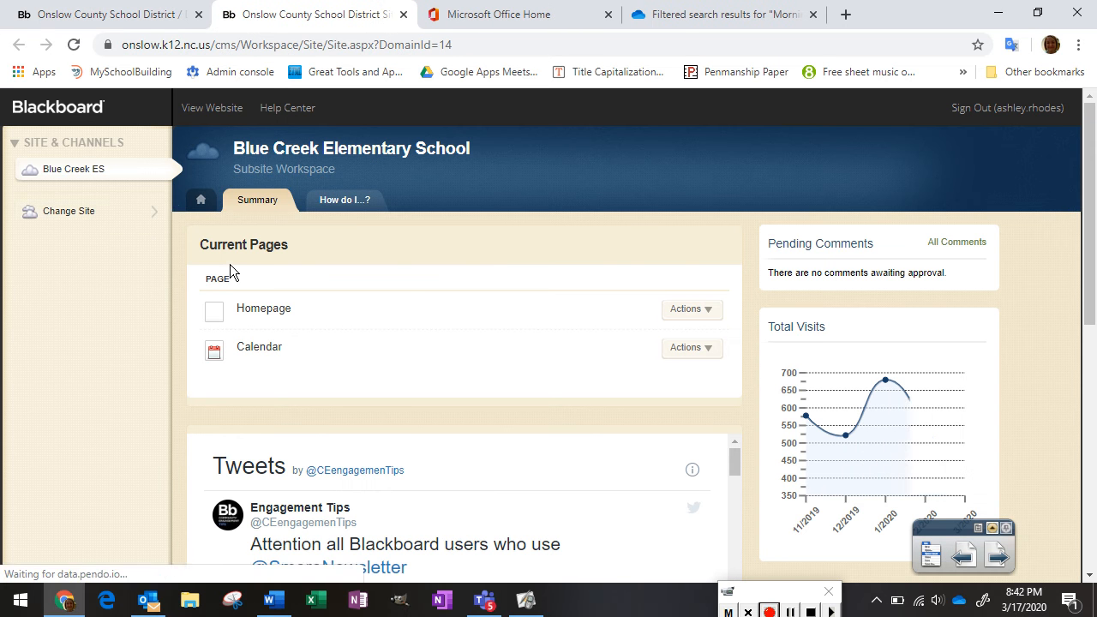
Switch to Thompson Early Childhood Center and open the teacher's PREK section to review its Current Pages
{"action": "left_click", "coordinate": [135, 219]}
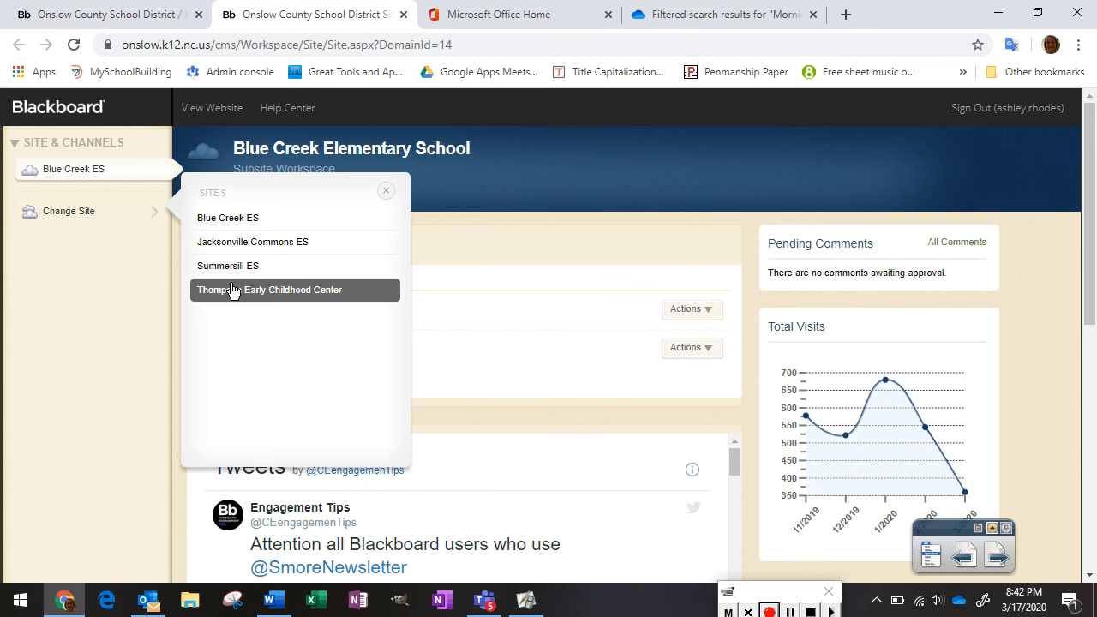
{"action": "left_click", "coordinate": [232, 290]}
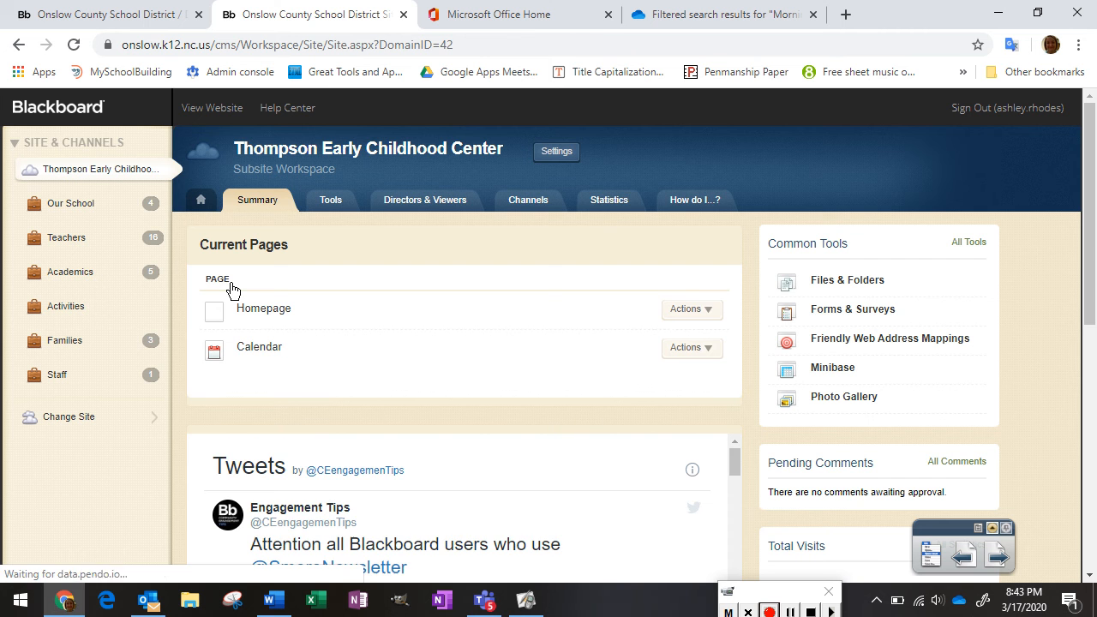
{"action": "left_click", "coordinate": [92, 243]}
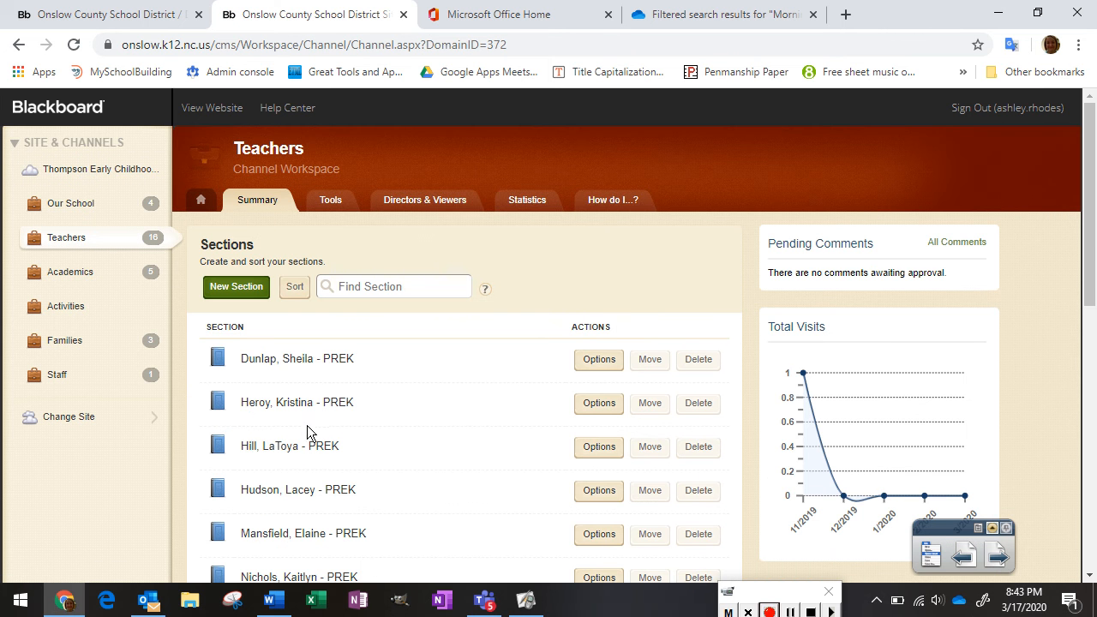
{"action": "left_click", "coordinate": [253, 368]}
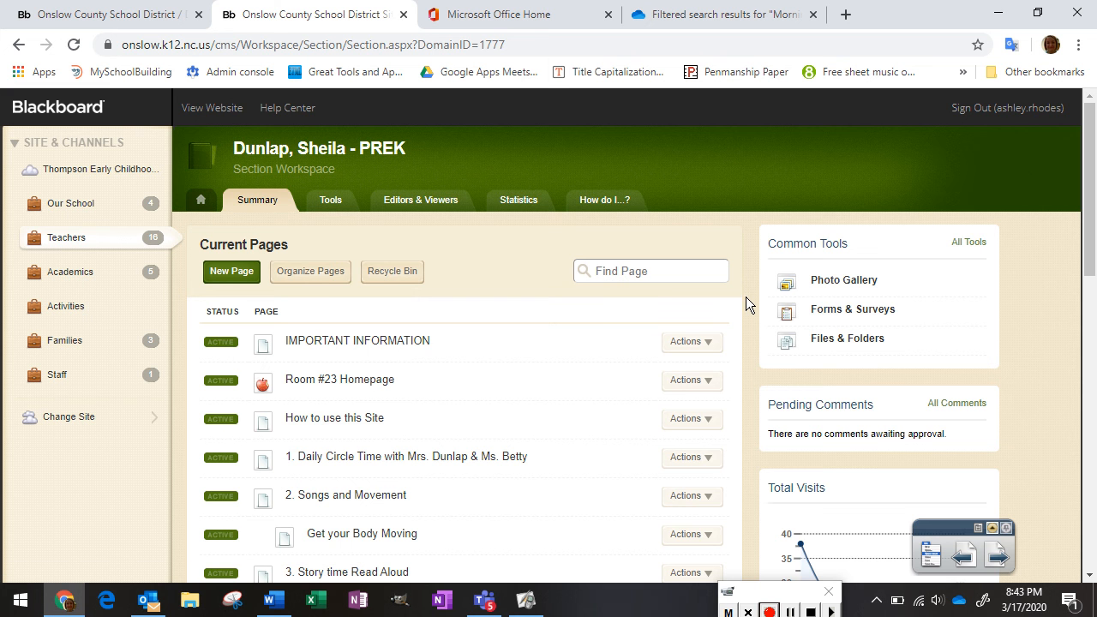
{"action": "left_click_drag", "start_coordinate": [1094, 137], "coordinate": [1077, 168]}
{"action": "scroll", "coordinate": [1072, 205], "scroll_direction": "down", "scroll_amount": 5}
{"action": "scroll", "coordinate": [1063, 266], "scroll_direction": "down", "scroll_amount": 4}
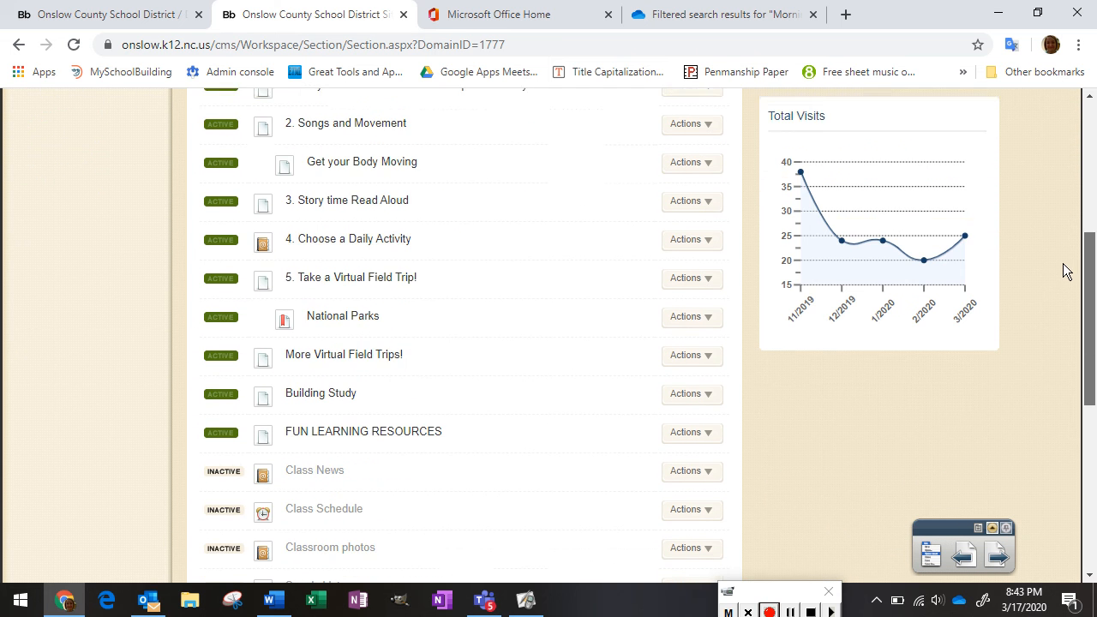
{"action": "scroll", "coordinate": [1053, 309], "scroll_direction": "down", "scroll_amount": 4}
{"action": "scroll", "coordinate": [1047, 362], "scroll_direction": "up", "scroll_amount": 5}
{"action": "scroll", "coordinate": [1048, 257], "scroll_direction": "up", "scroll_amount": 7}
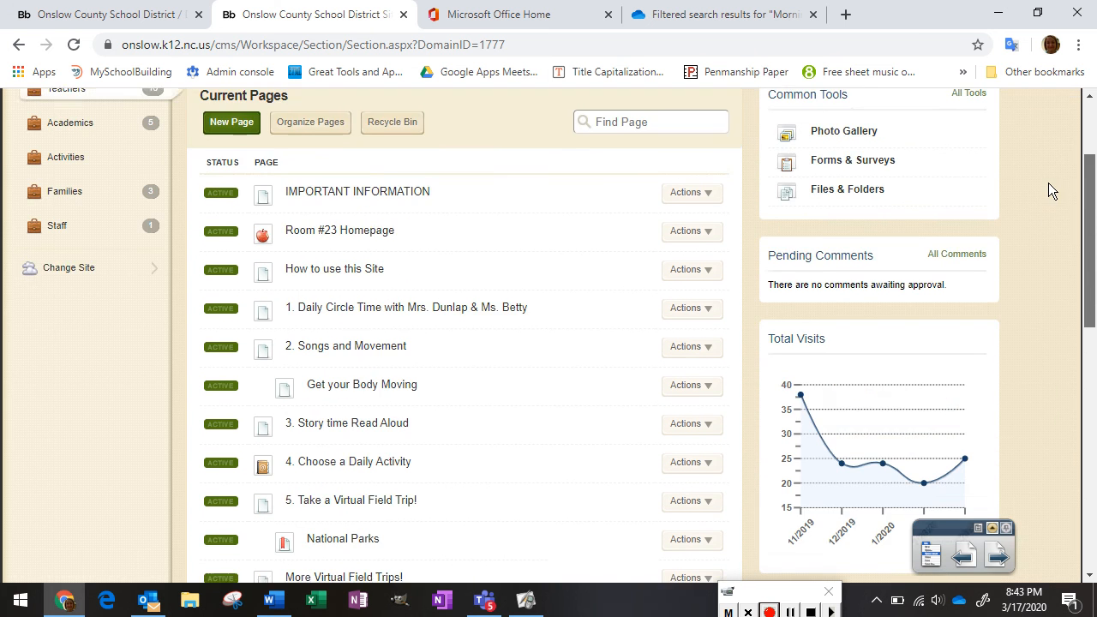
{"action": "scroll", "coordinate": [1048, 184], "scroll_direction": "up", "scroll_amount": 2}
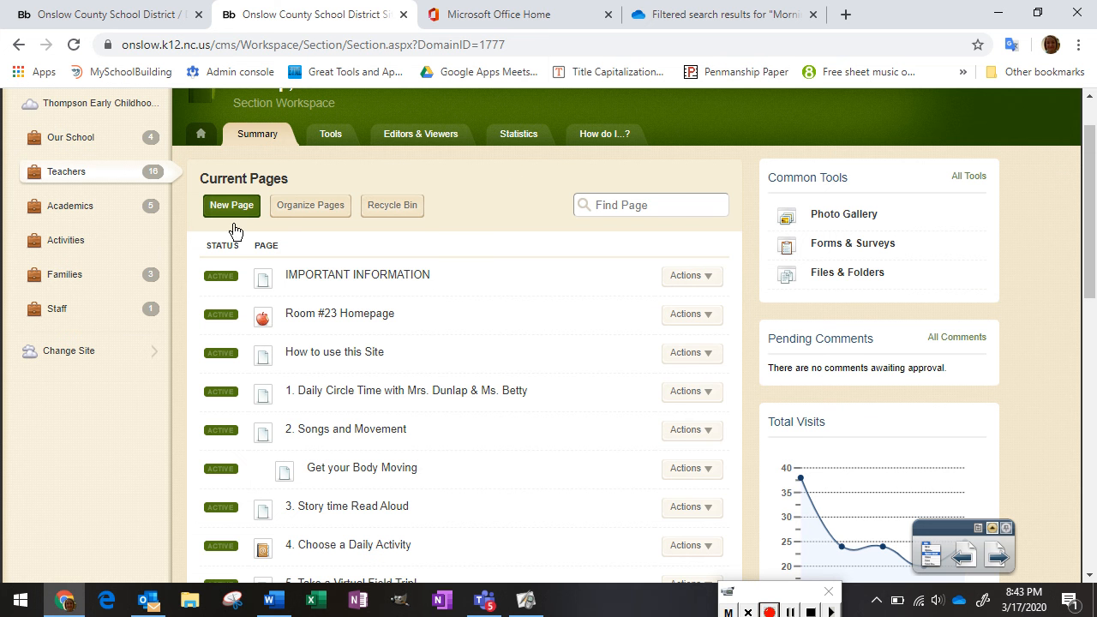
Create a new Blank Page named 'Learning Activities' in the section and save it
{"action": "left_click", "coordinate": [229, 205]}
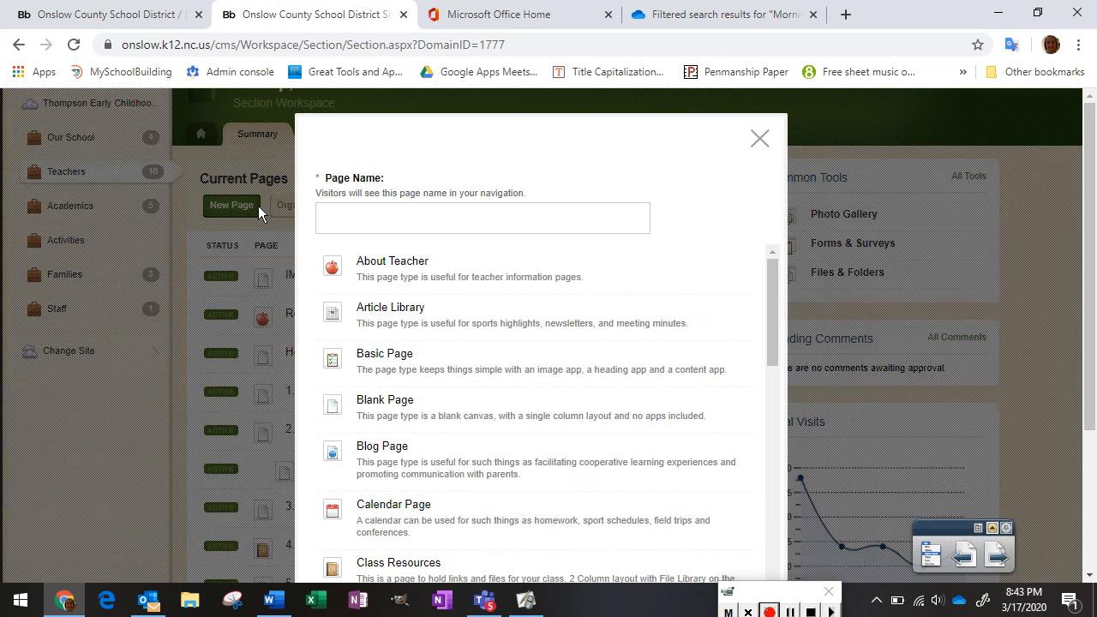
{"action": "type", "text": "Lea"}
{"action": "key", "text": "BackSpace"}
{"action": "type", "text": "Learning Aciv"}
{"action": "key", "text": "BackSpace"}
{"action": "key", "text": "BackSpace"}
{"action": "type", "text": "tiviteies"}
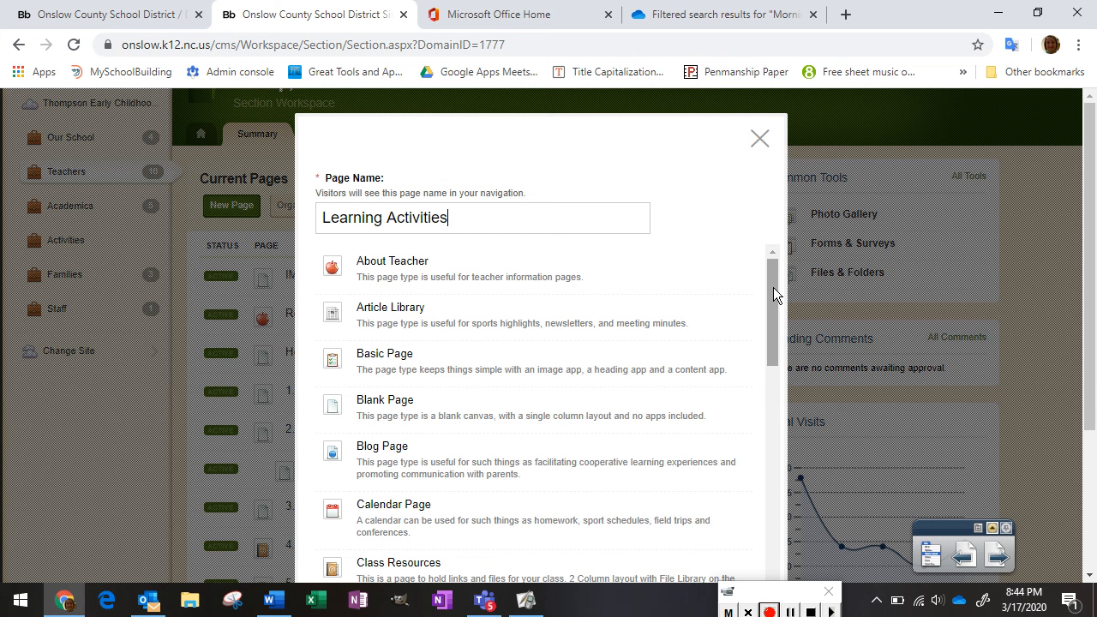
{"action": "left_click_drag", "start_coordinate": [773, 287], "coordinate": [770, 319]}
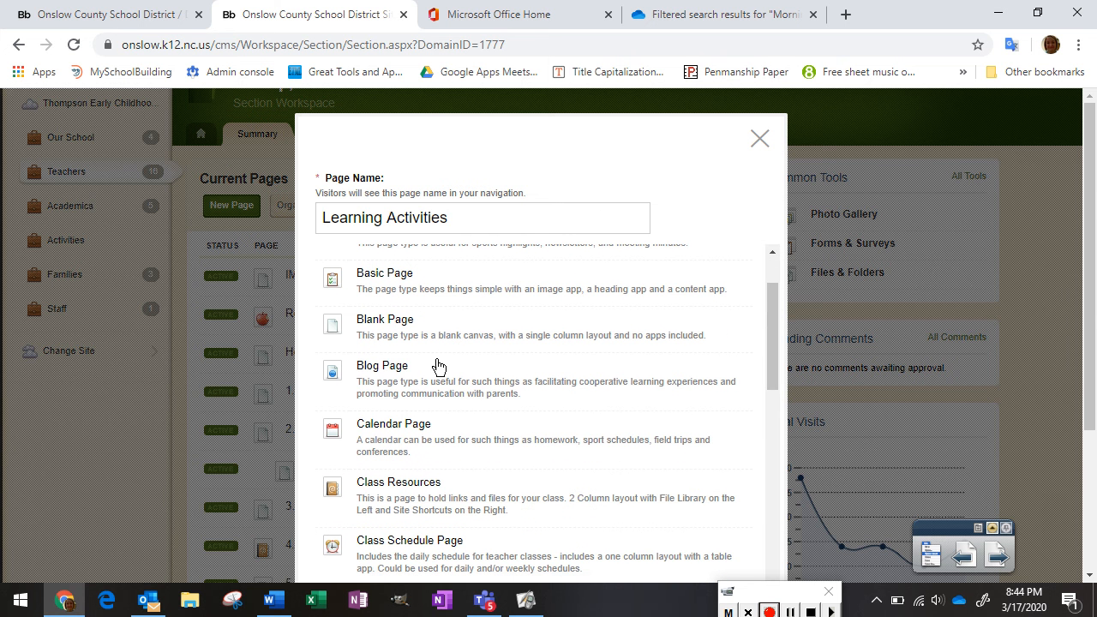
{"action": "left_click", "coordinate": [409, 334]}
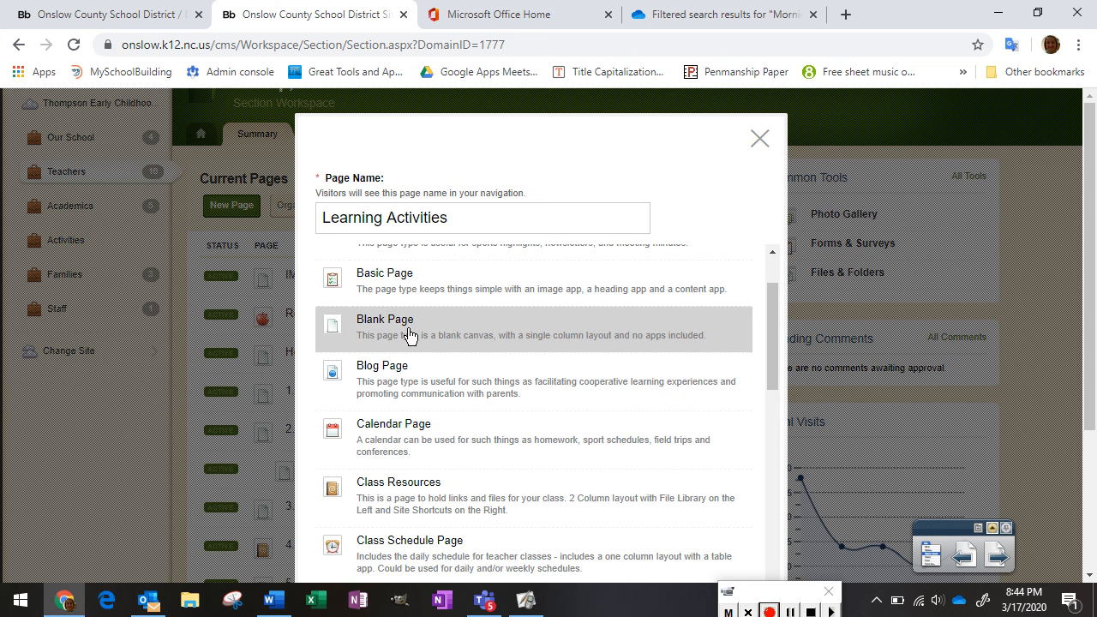
{"action": "left_click_drag", "start_coordinate": [1089, 228], "coordinate": [1088, 306]}
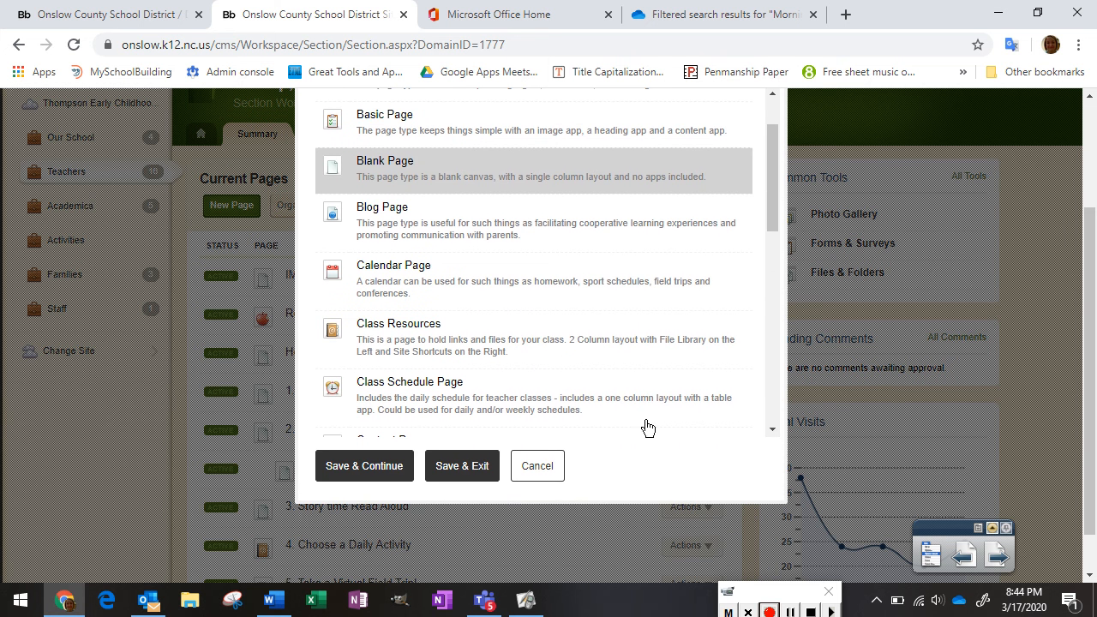
{"action": "left_click", "coordinate": [473, 473]}
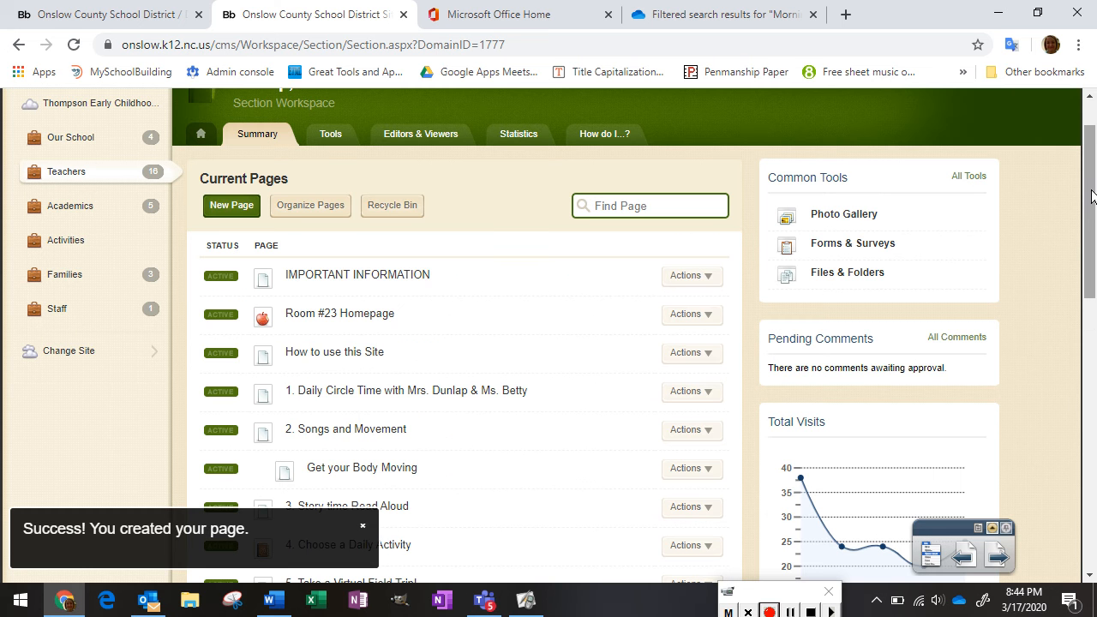
{"action": "left_click_drag", "start_coordinate": [1091, 200], "coordinate": [1078, 422]}
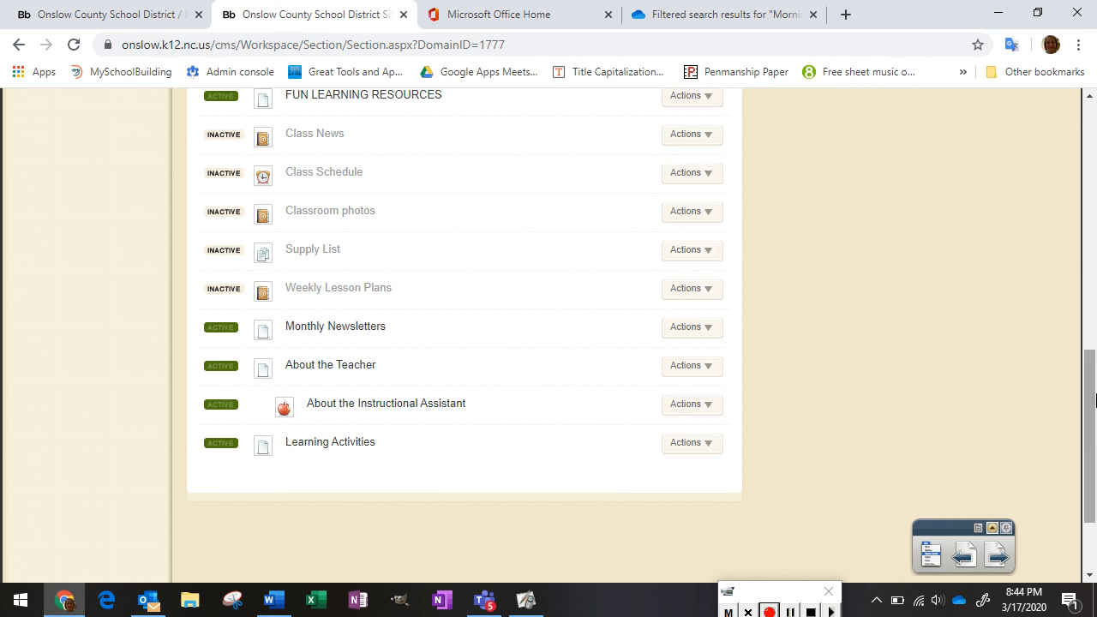
{"action": "left_click_drag", "start_coordinate": [1094, 405], "coordinate": [1091, 173]}
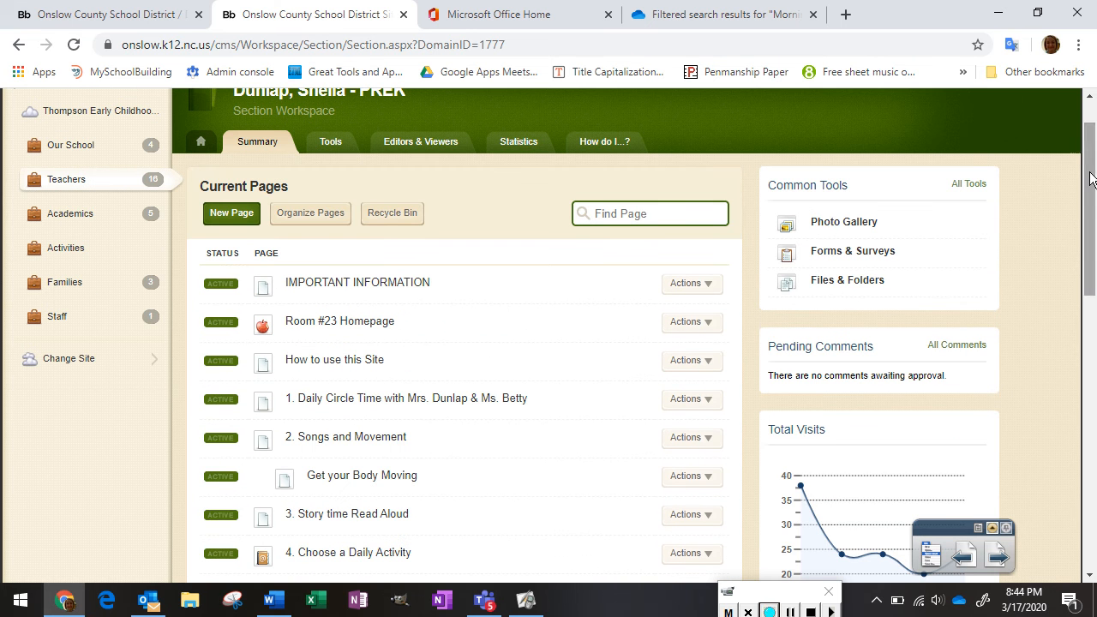
{"action": "left_click", "coordinate": [324, 220]}
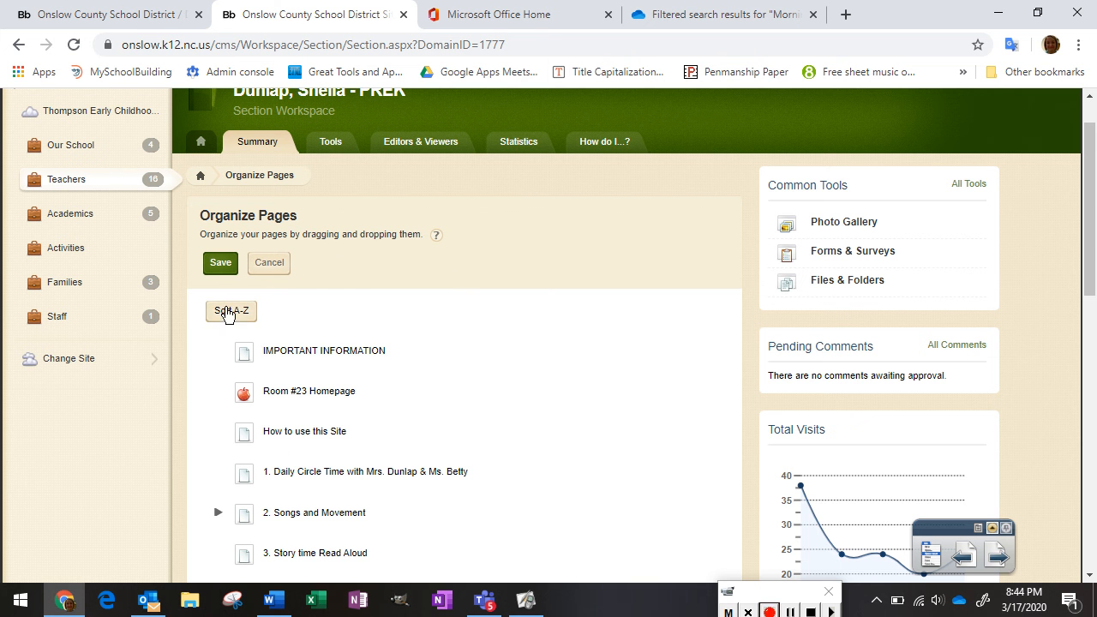
{"action": "left_click", "coordinate": [269, 263]}
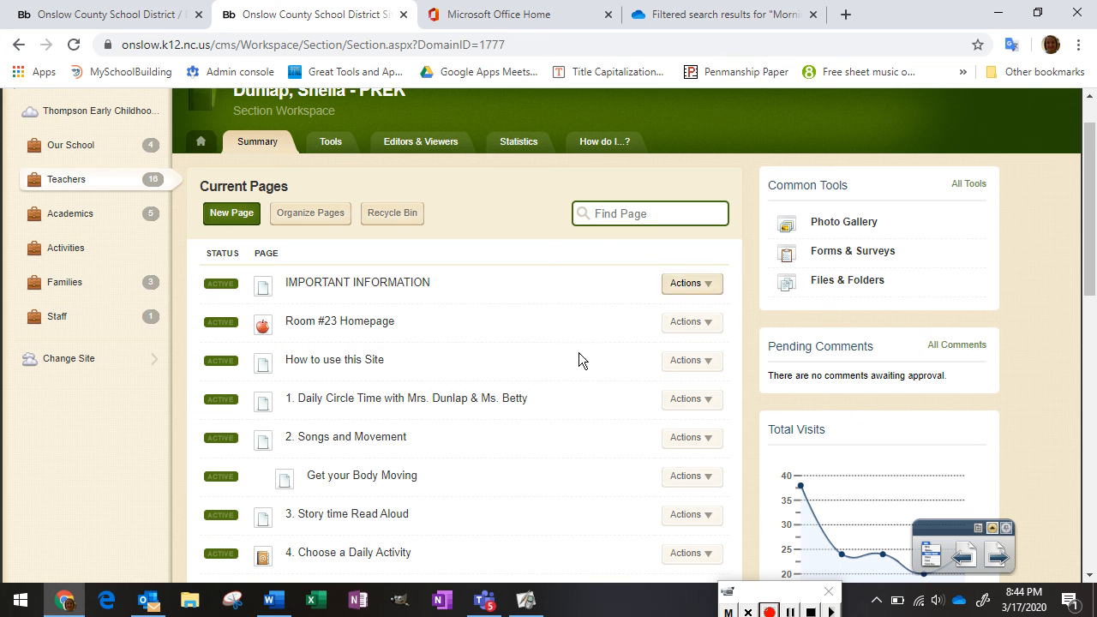
{"action": "left_click_drag", "start_coordinate": [1095, 191], "coordinate": [1081, 421]}
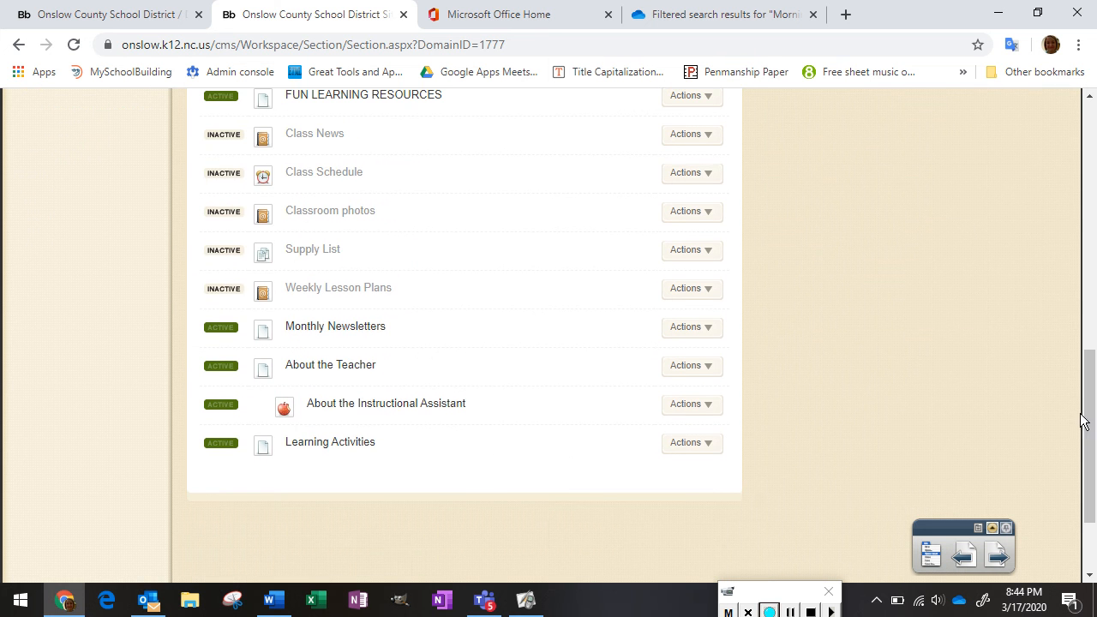
Open the Learning Activities page editor and drag a Link Library app onto the page body
{"action": "left_click", "coordinate": [310, 444]}
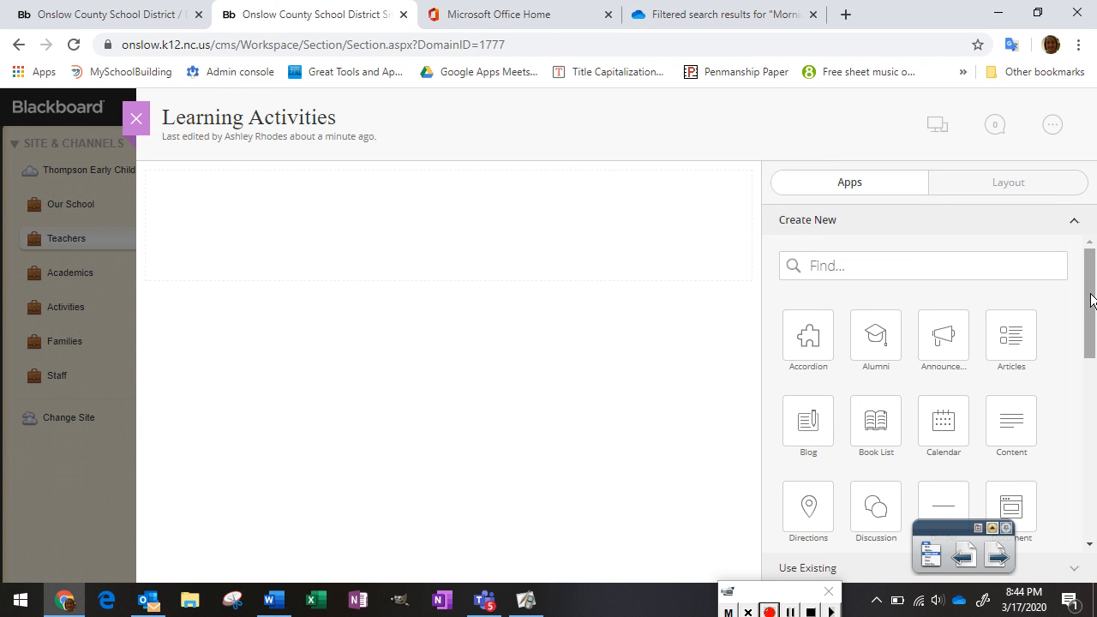
{"action": "left_click_drag", "start_coordinate": [1091, 300], "coordinate": [1085, 437]}
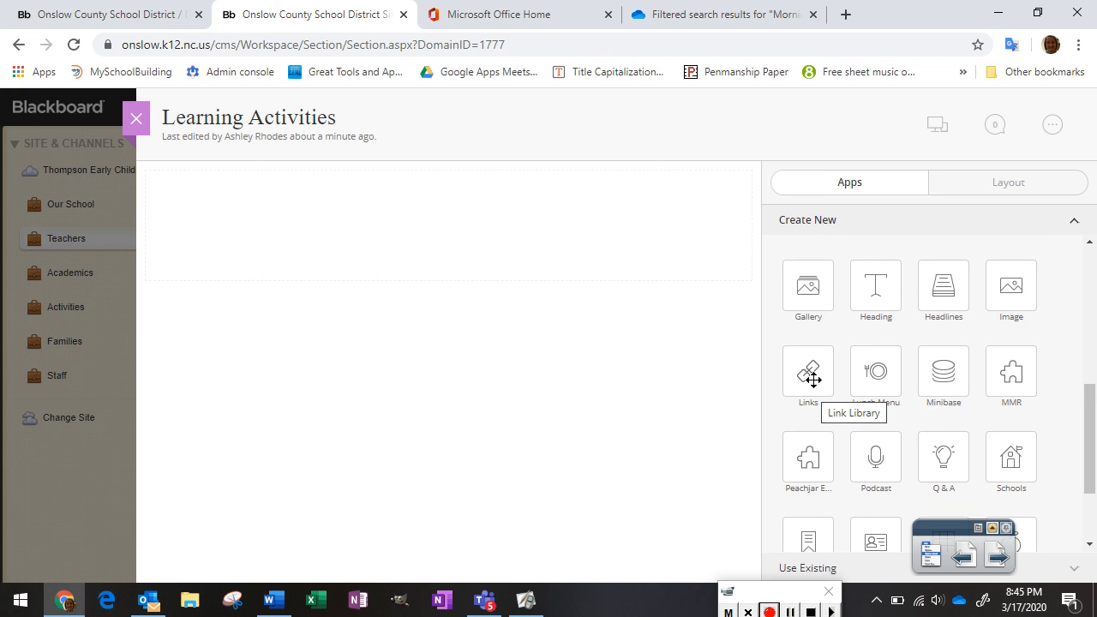
{"action": "left_click_drag", "start_coordinate": [809, 377], "coordinate": [482, 368]}
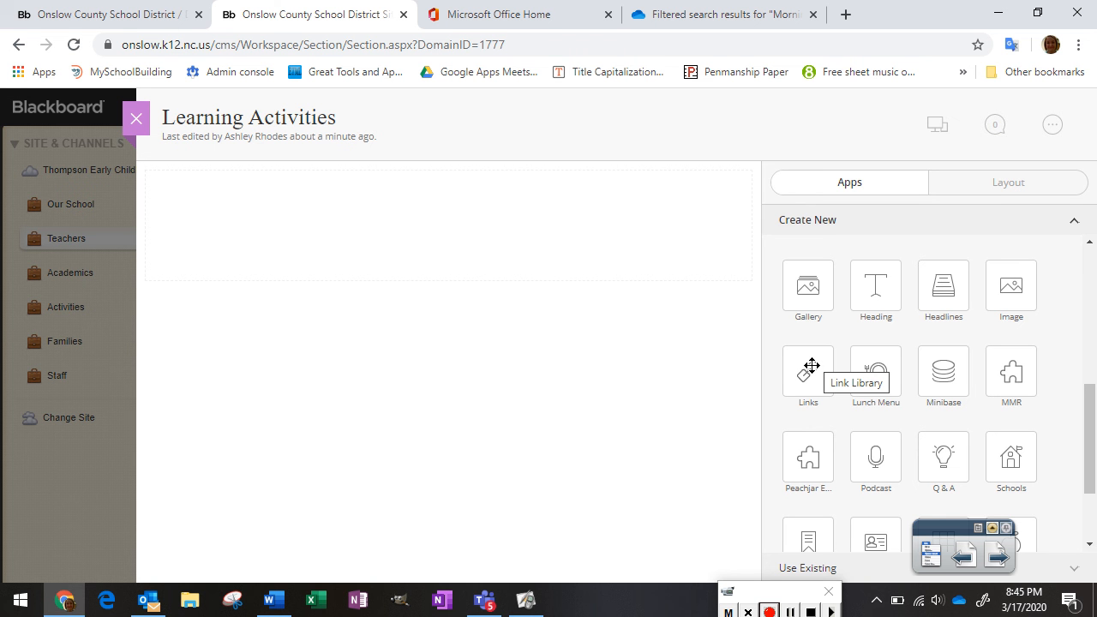
{"action": "left_click_drag", "start_coordinate": [811, 366], "coordinate": [508, 220]}
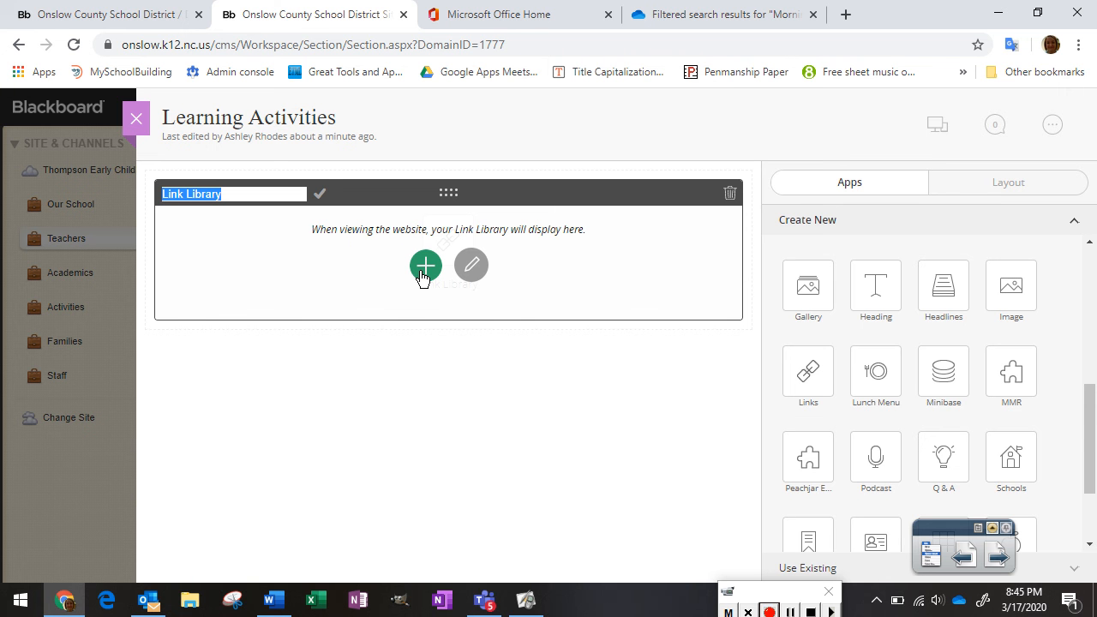
Cancel a stray New Link form and open the Link Library's edit panel with its empty link list
{"action": "left_click", "coordinate": [425, 267]}
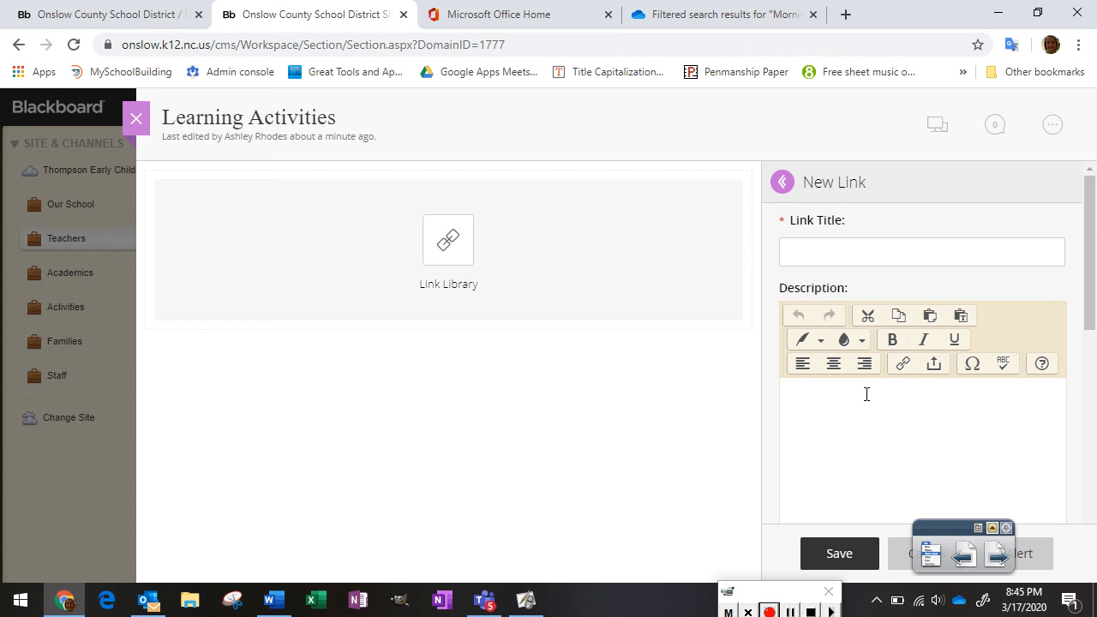
{"action": "left_click", "coordinate": [902, 566]}
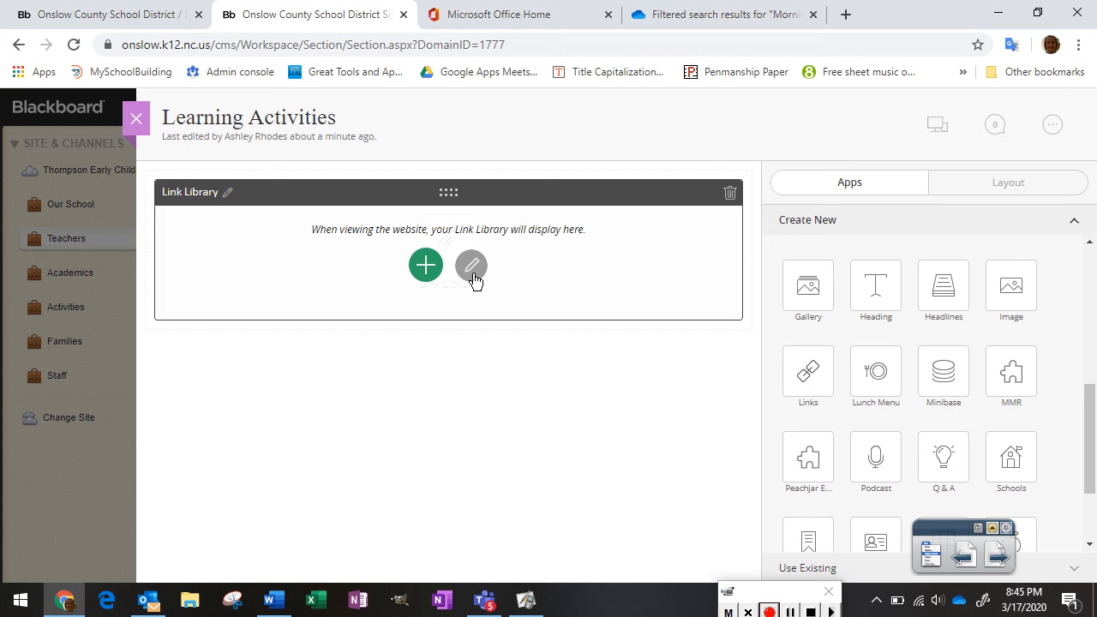
{"action": "left_click", "coordinate": [473, 268]}
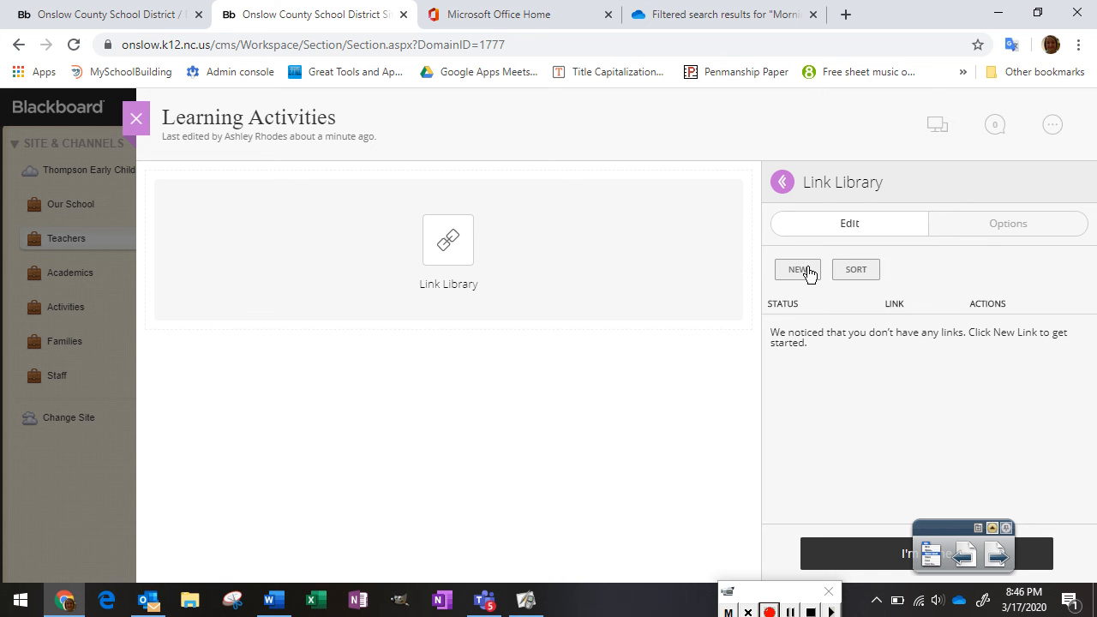
Start a new link titled 'Morning Message 3-17-20' described as 'Watch this fun video to hear what we're going to do today'
{"action": "left_click", "coordinate": [797, 273]}
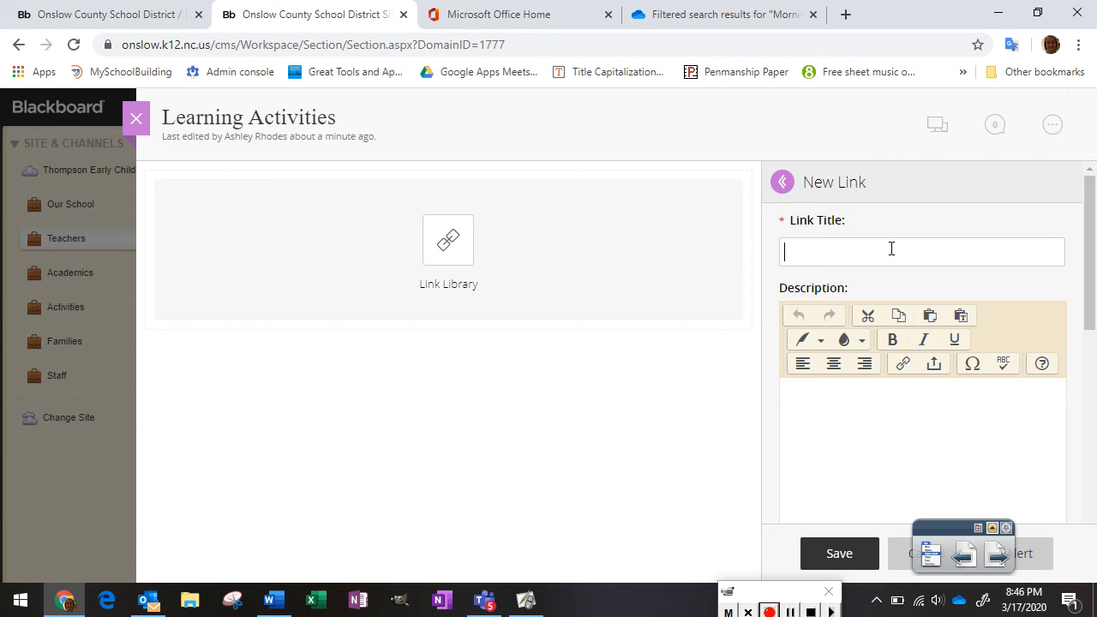
{"action": "type", "text": "Morning Message 3-17-20"}
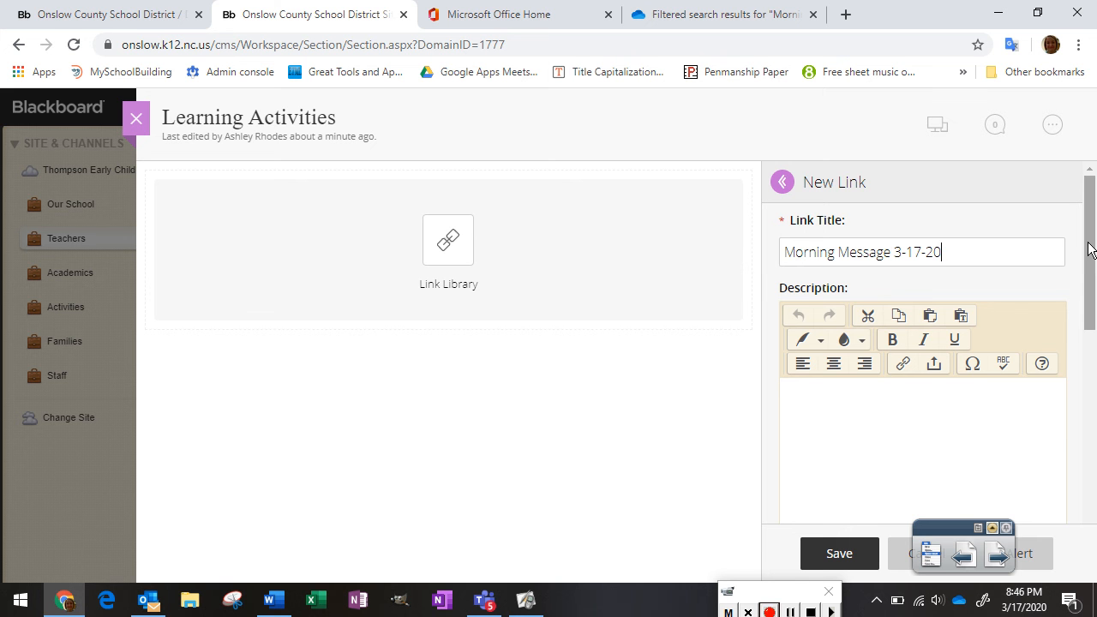
{"action": "scroll", "coordinate": [1085, 279], "scroll_direction": "down", "scroll_amount": 1}
{"action": "scroll", "coordinate": [1084, 279], "scroll_direction": "up", "scroll_amount": 1}
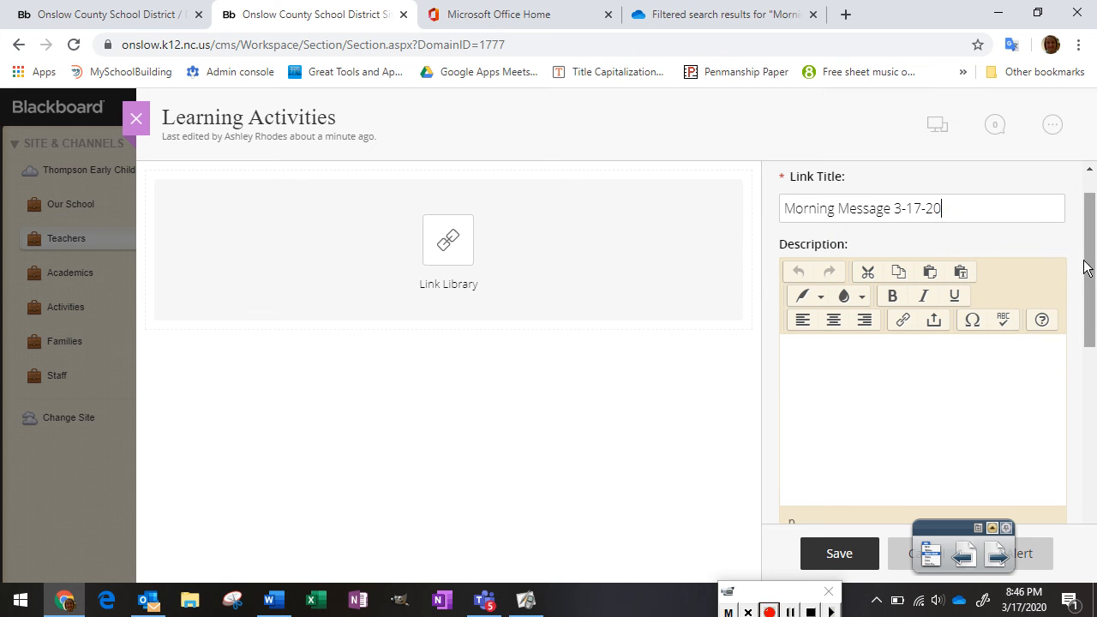
{"action": "type", "text": "Watch this fun"}
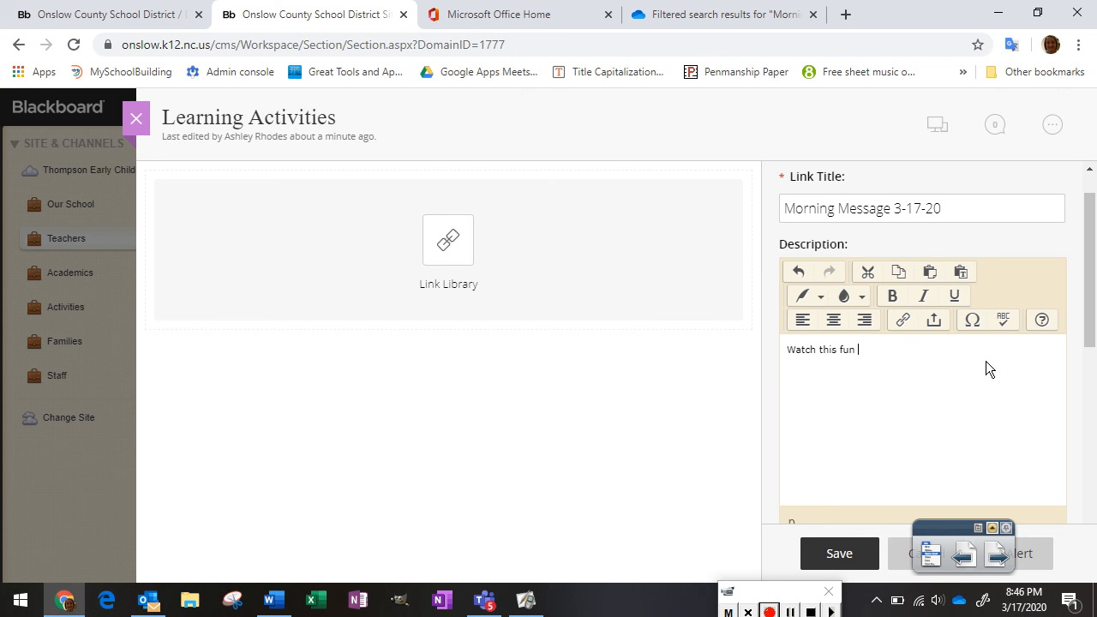
{"action": "type", "text": " video to hear what we're going to do today!"}
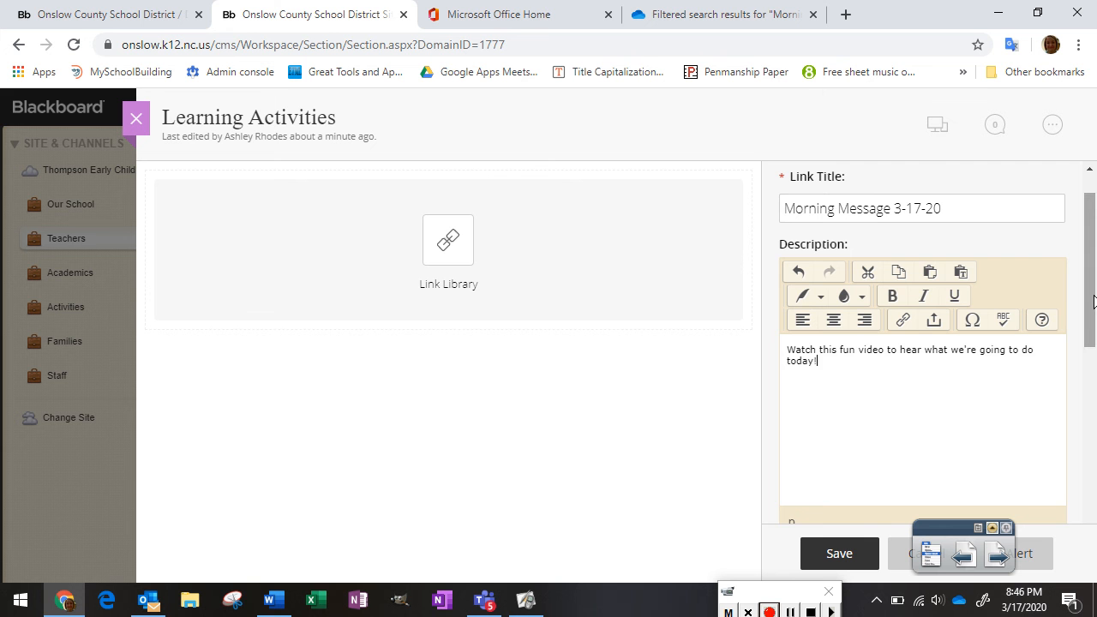
{"action": "left_click_drag", "start_coordinate": [1093, 300], "coordinate": [1092, 394]}
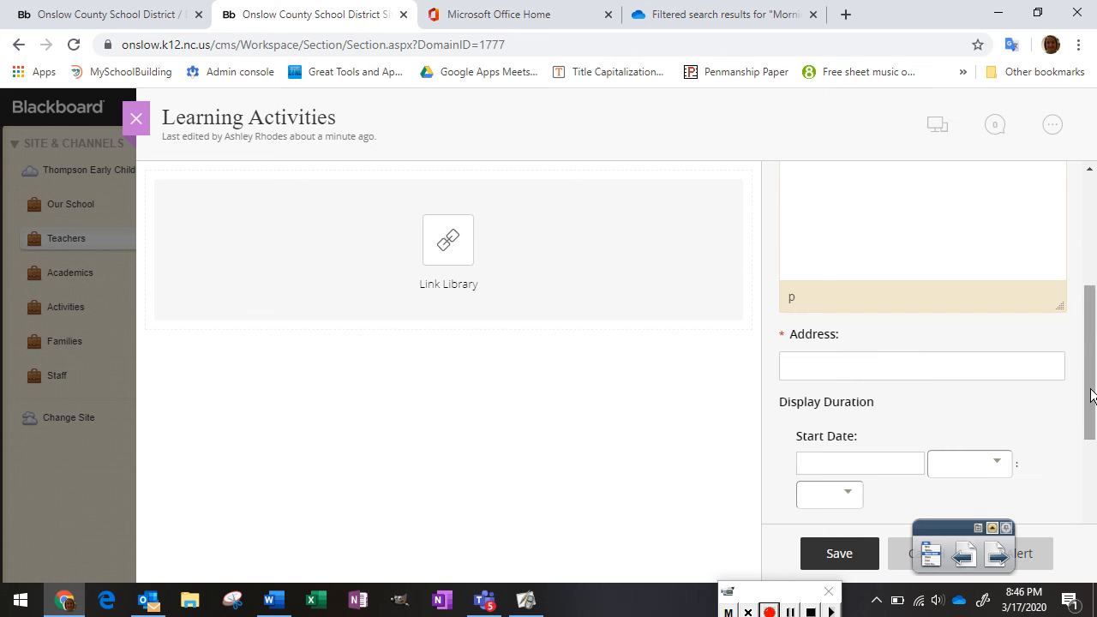
{"action": "left_click", "coordinate": [847, 369]}
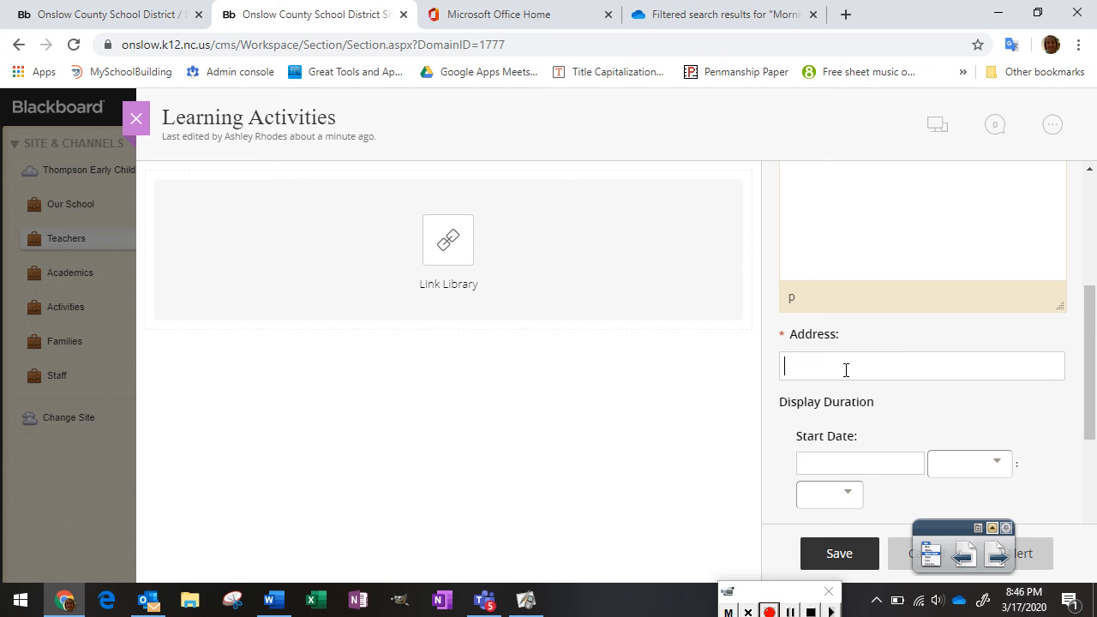
Paste the copied OneDrive share link as the address and save the Morning Message 3-17-20 link
{"action": "right_click", "coordinate": [845, 369]}
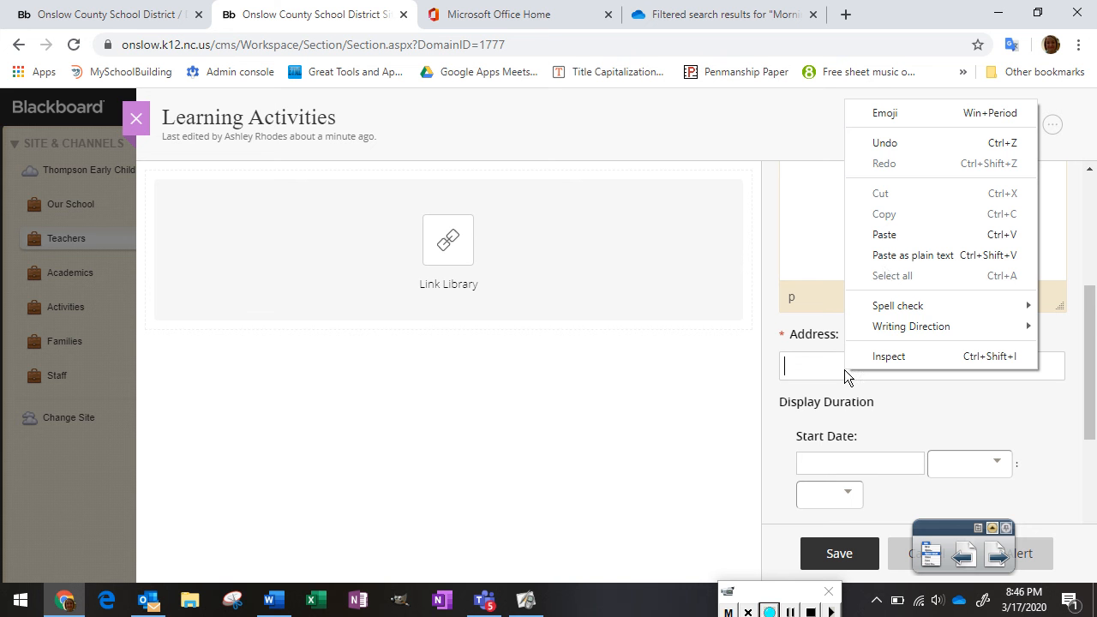
{"action": "left_click", "coordinate": [906, 237]}
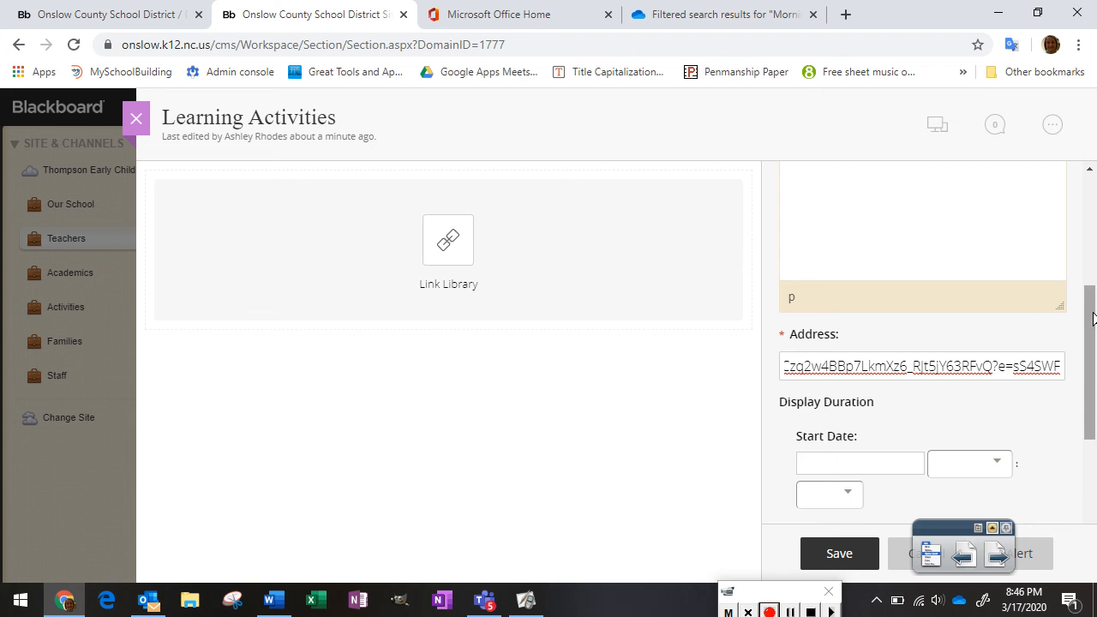
{"action": "left_click_drag", "start_coordinate": [1093, 323], "coordinate": [1085, 413]}
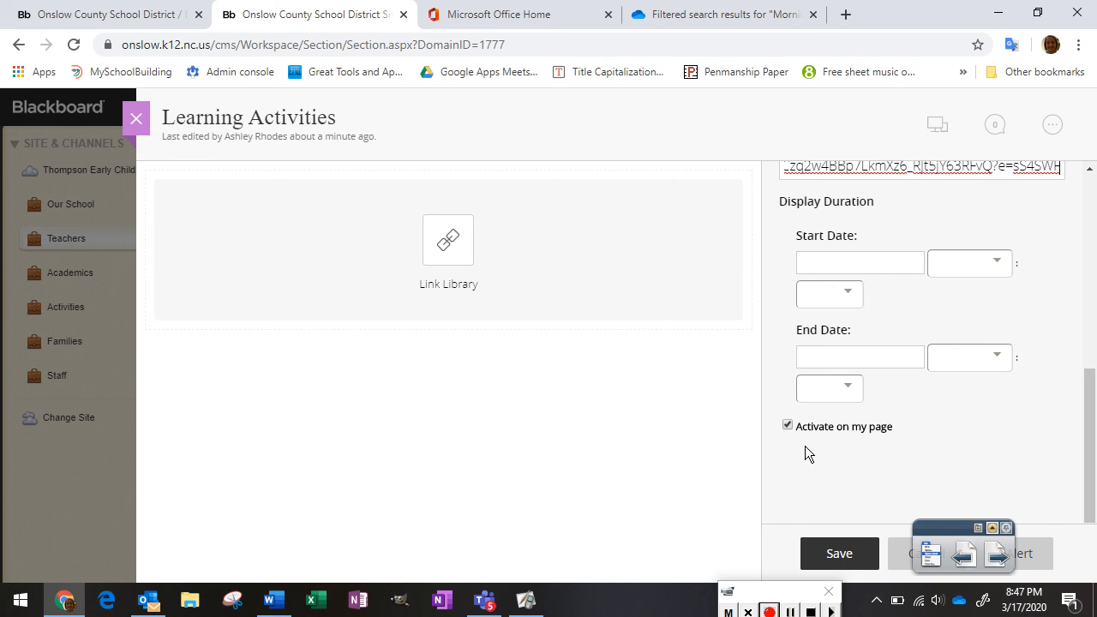
{"action": "left_click", "coordinate": [839, 554]}
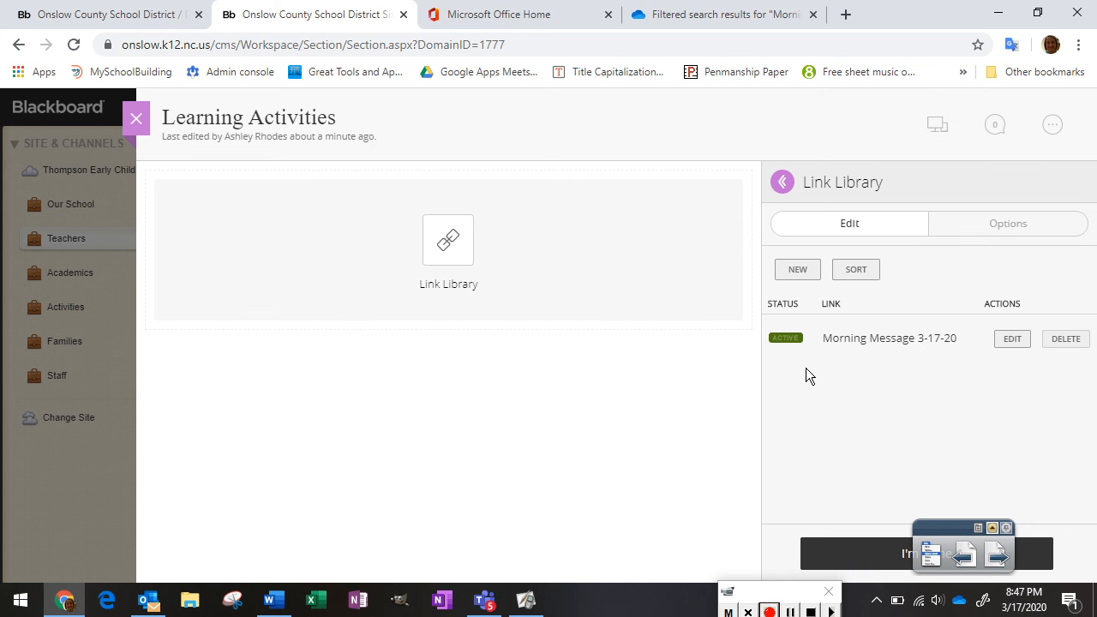
Keep the link active, then rename the Link Library app to 'Morning Message Videos' and save its options
{"action": "left_click", "coordinate": [785, 340]}
{"action": "left_click", "coordinate": [785, 340]}
{"action": "mouse_move", "coordinate": [650, 224]}
{"action": "left_click", "coordinate": [993, 230]}
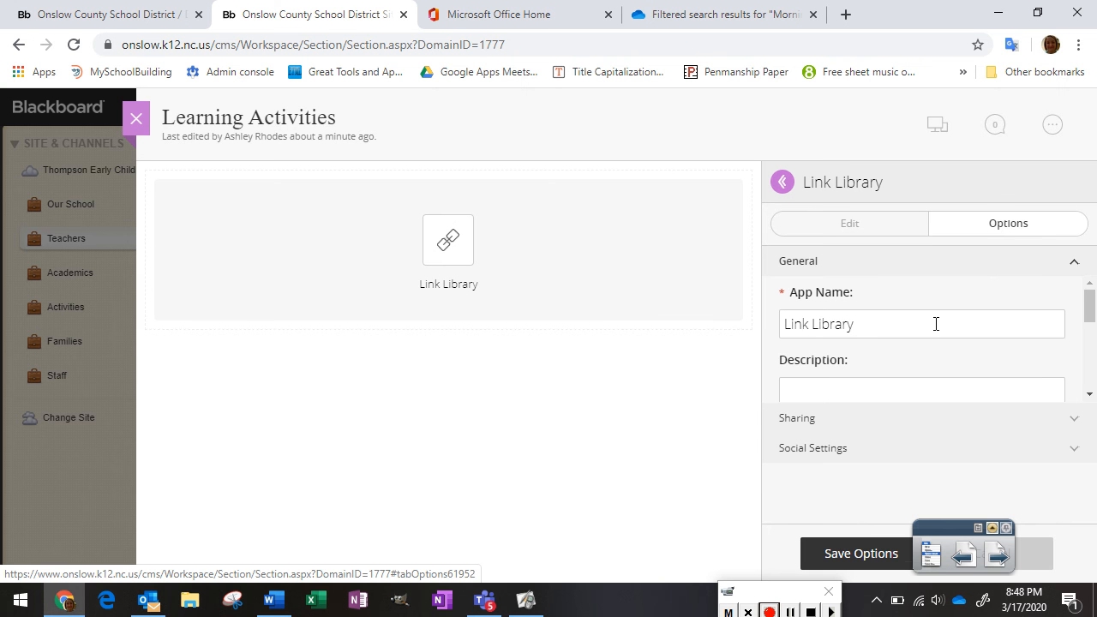
{"action": "left_click_drag", "start_coordinate": [923, 321], "coordinate": [735, 284]}
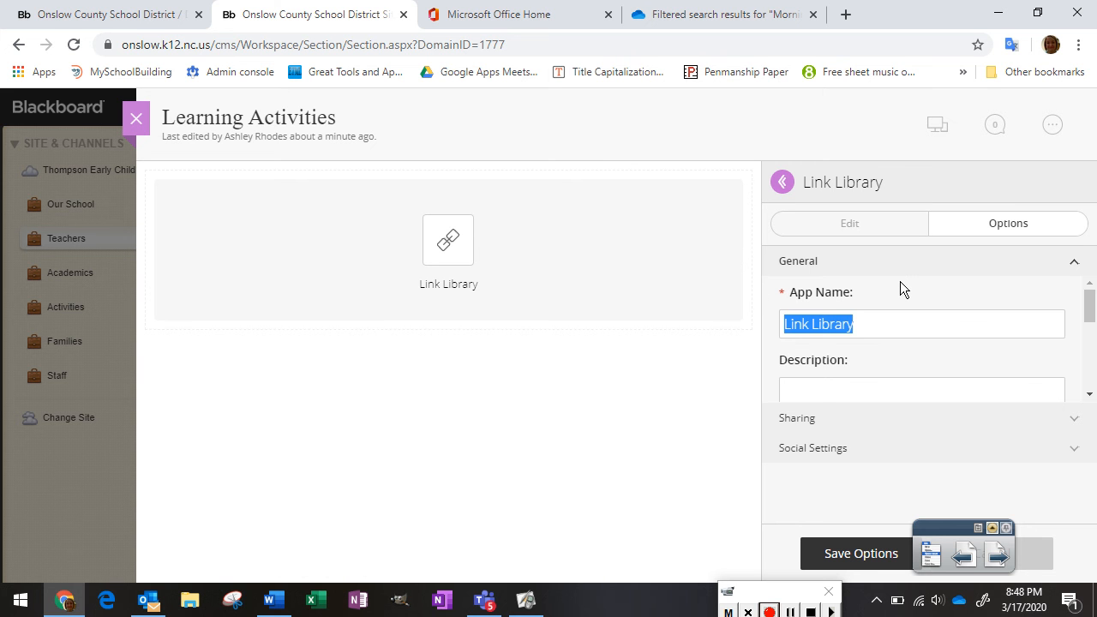
{"action": "type", "text": "M"}
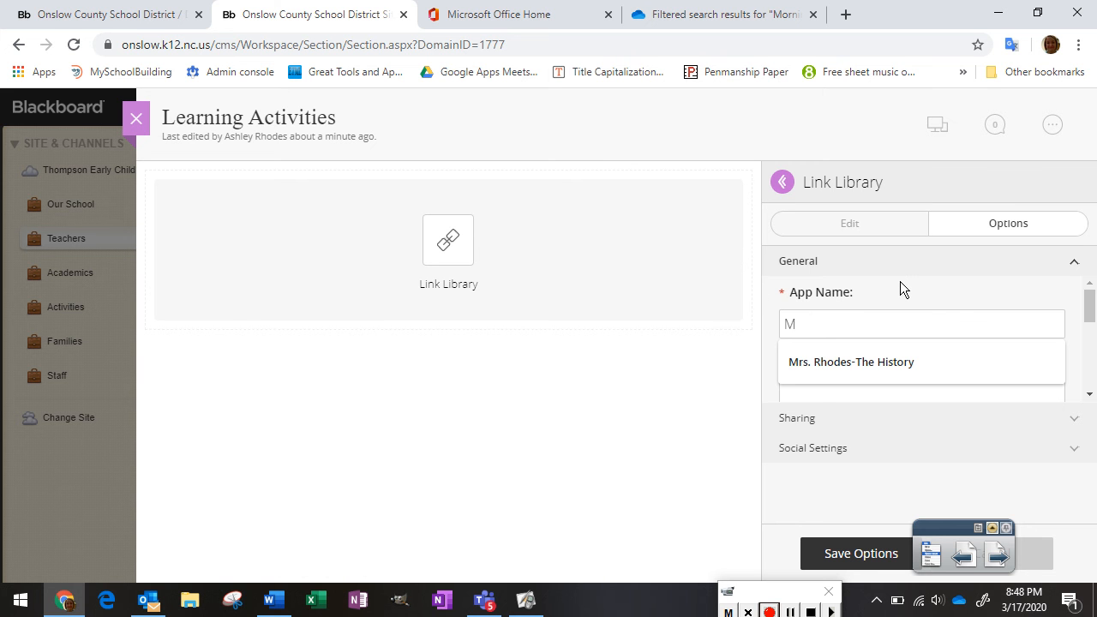
{"action": "type", "text": "orning Message Videos"}
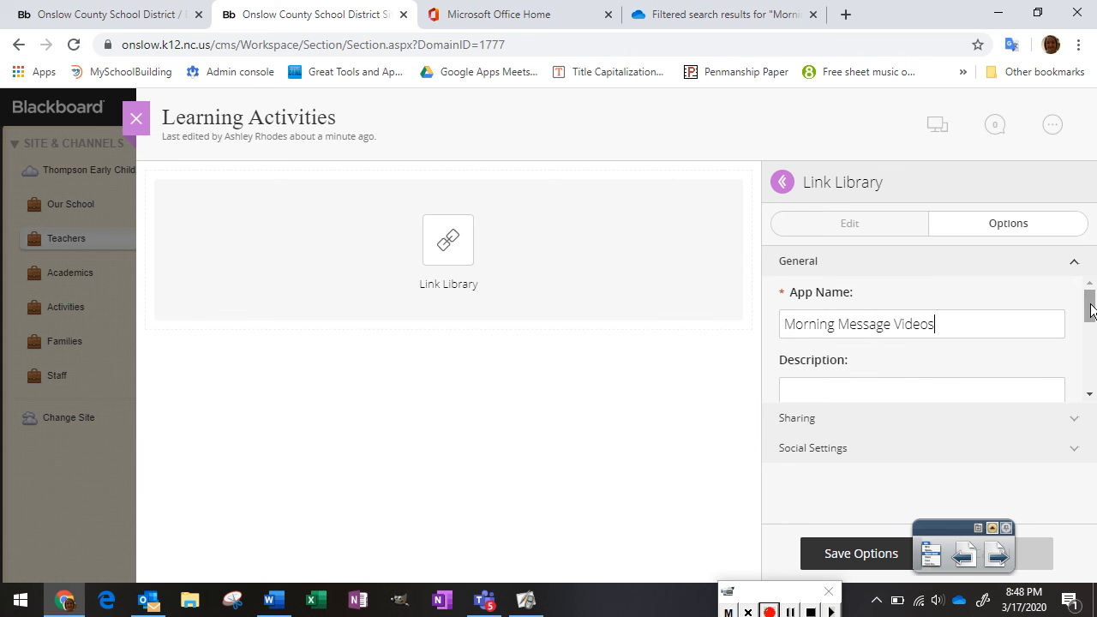
{"action": "left_click_drag", "start_coordinate": [1092, 311], "coordinate": [1088, 339]}
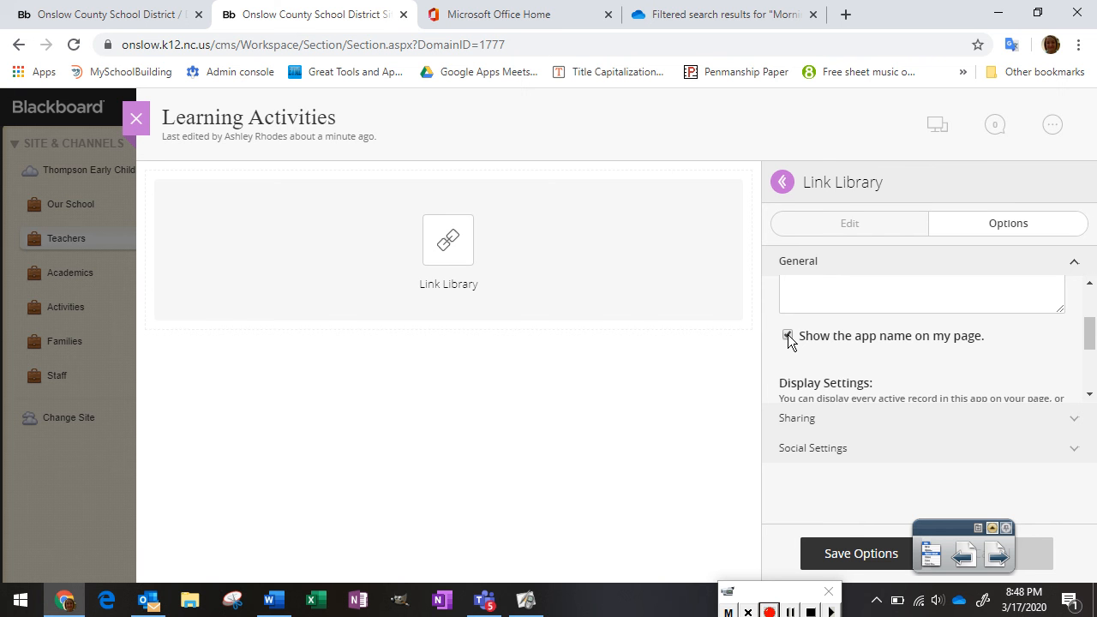
{"action": "left_click", "coordinate": [848, 558]}
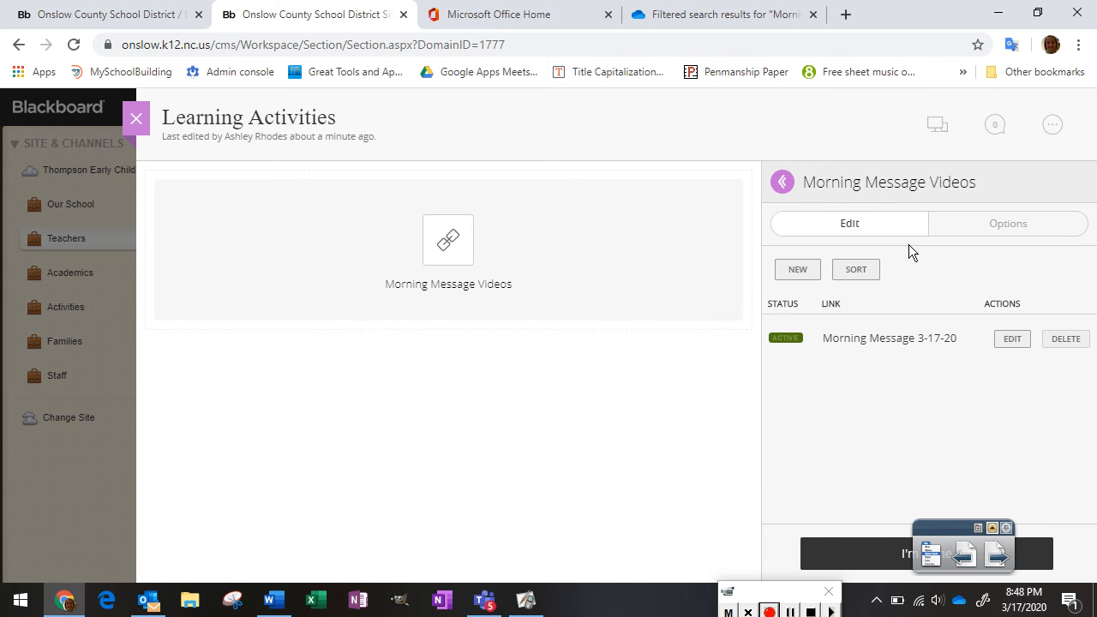
{"action": "left_click", "coordinate": [939, 126]}
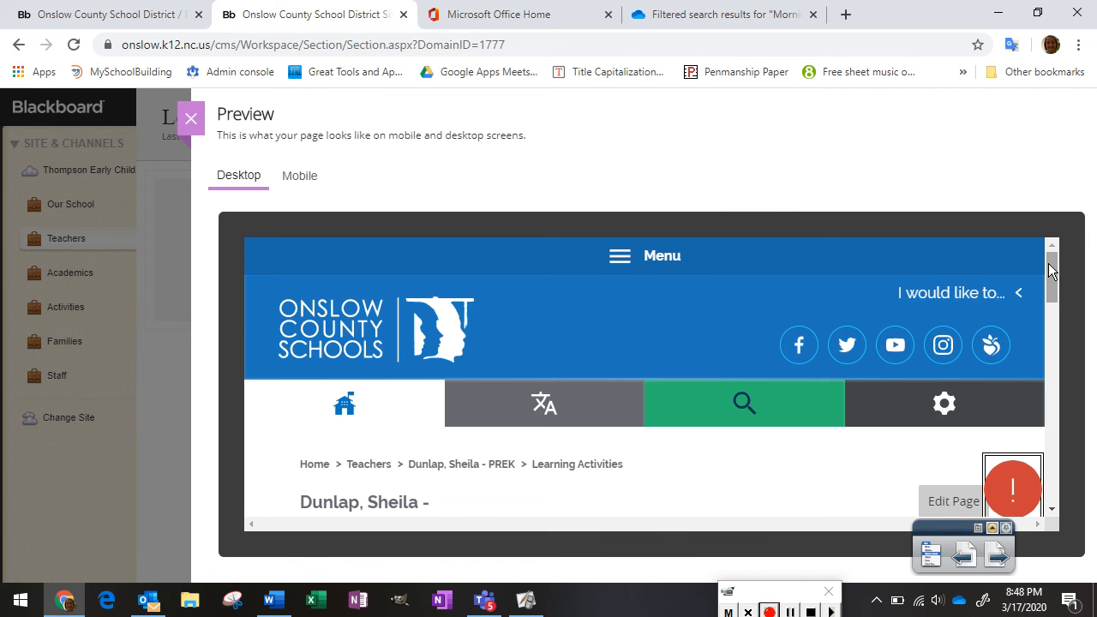
{"action": "left_click_drag", "start_coordinate": [1054, 270], "coordinate": [1048, 303]}
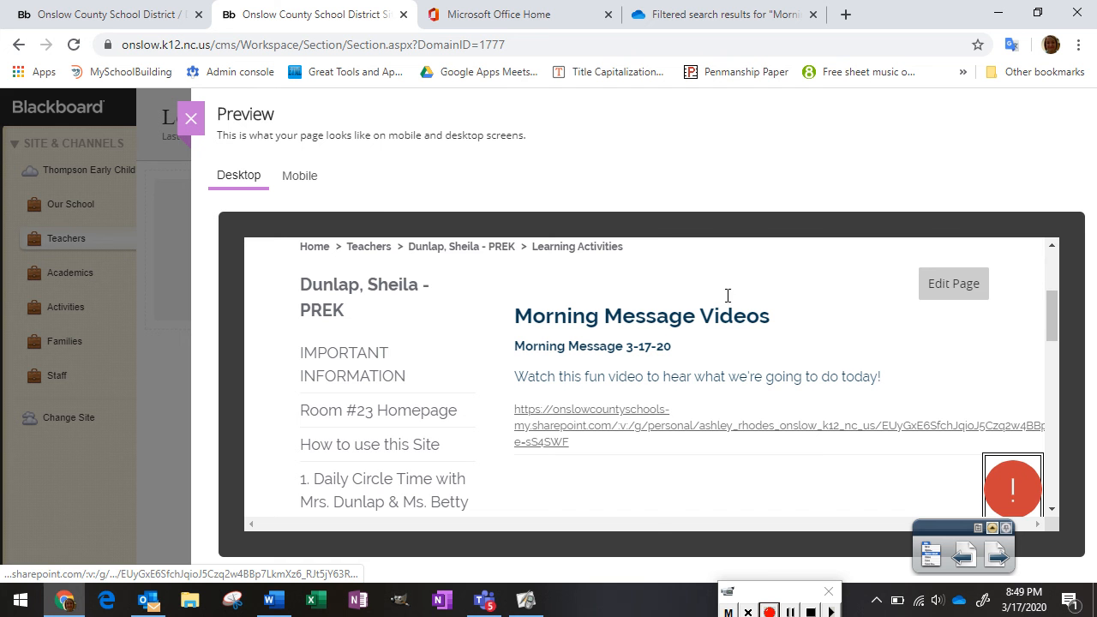
{"action": "left_click", "coordinate": [303, 177]}
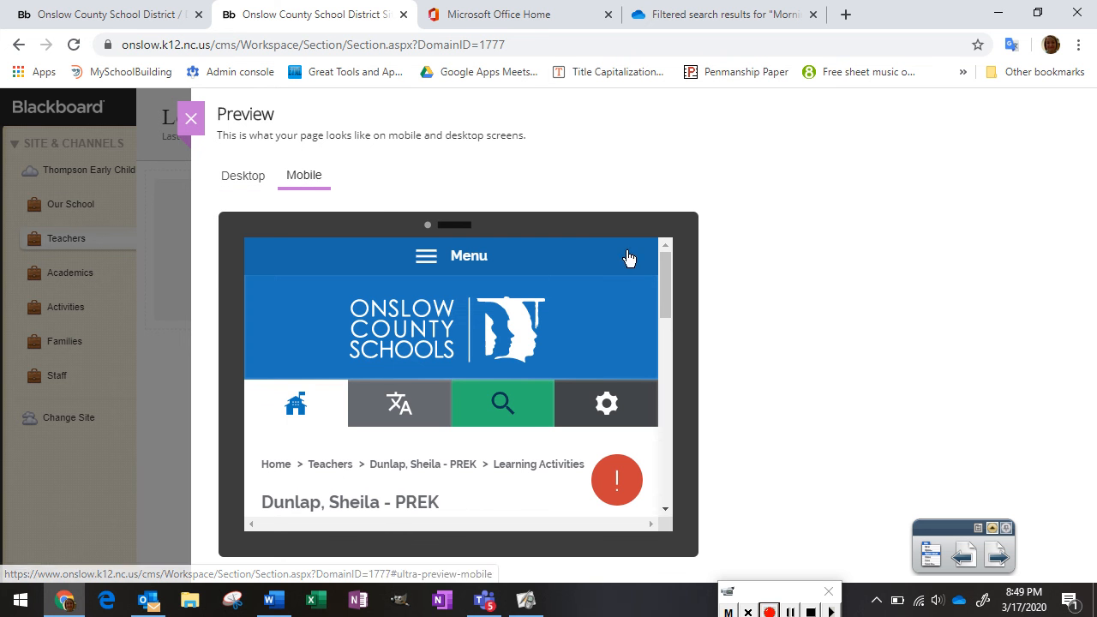
{"action": "left_click_drag", "start_coordinate": [664, 267], "coordinate": [666, 244]}
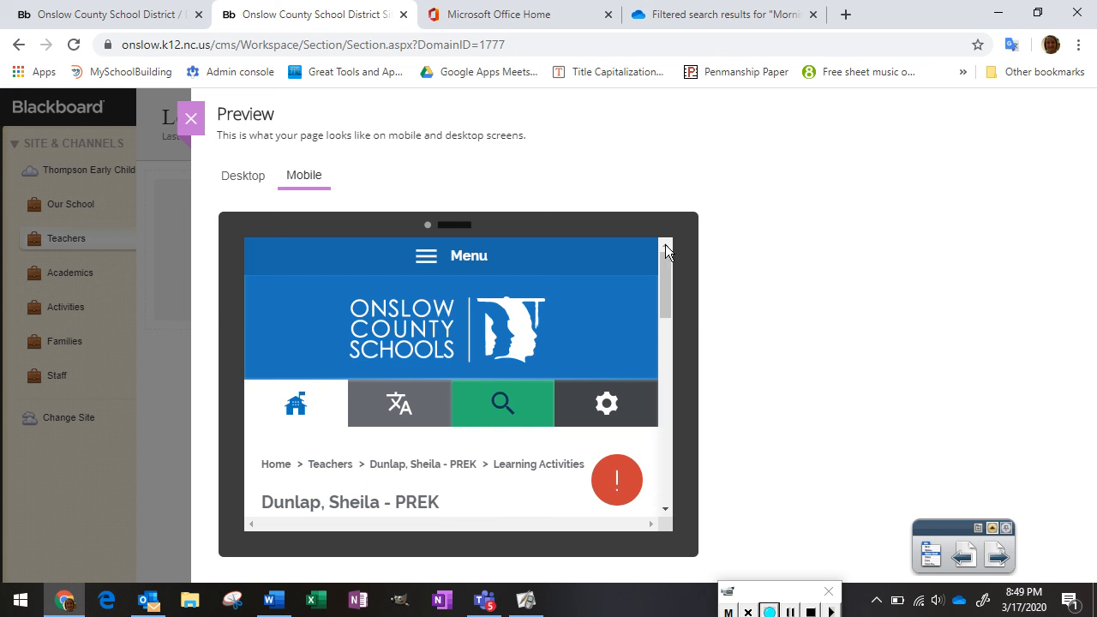
{"action": "left_click", "coordinate": [191, 120]}
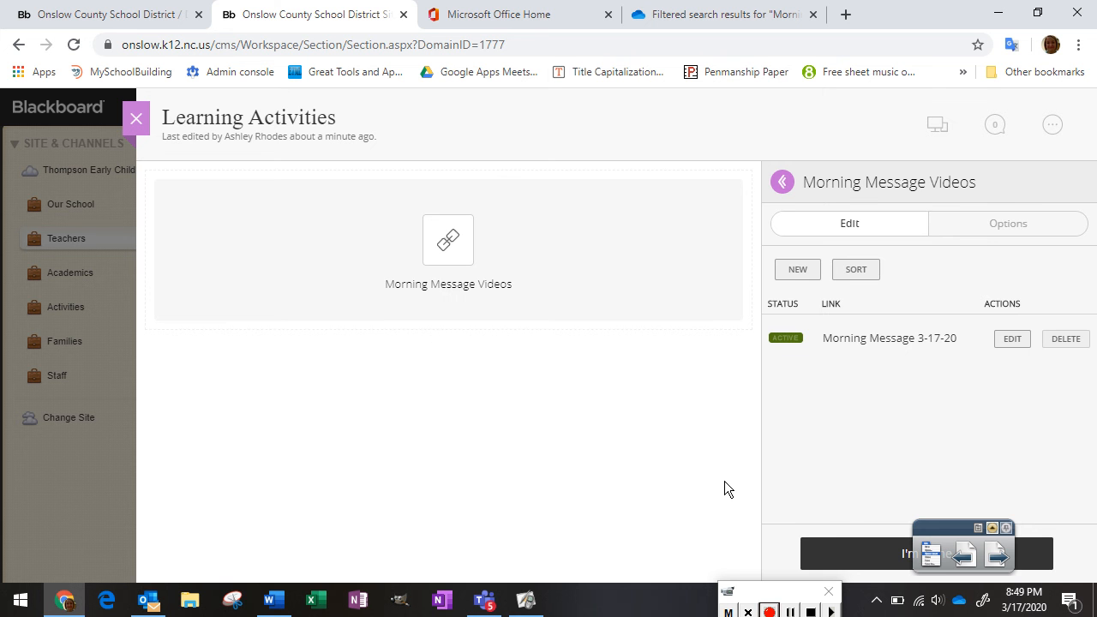
Finish the Morning Message Videos app, then add and delete an extra Link Library app
{"action": "left_click", "coordinate": [847, 556]}
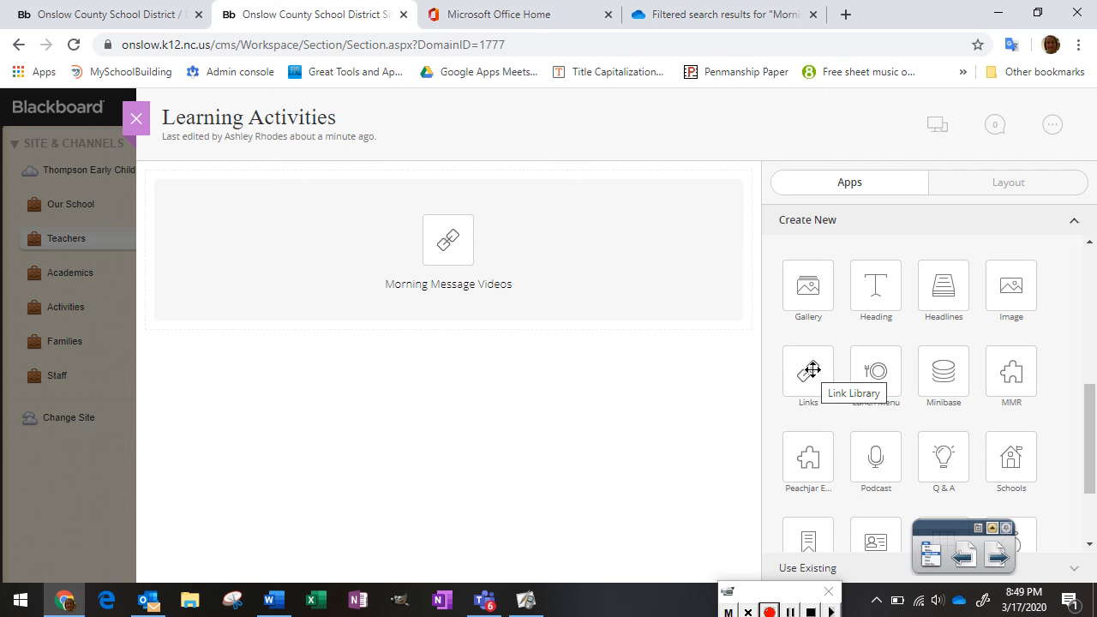
{"action": "left_click_drag", "start_coordinate": [806, 371], "coordinate": [590, 348]}
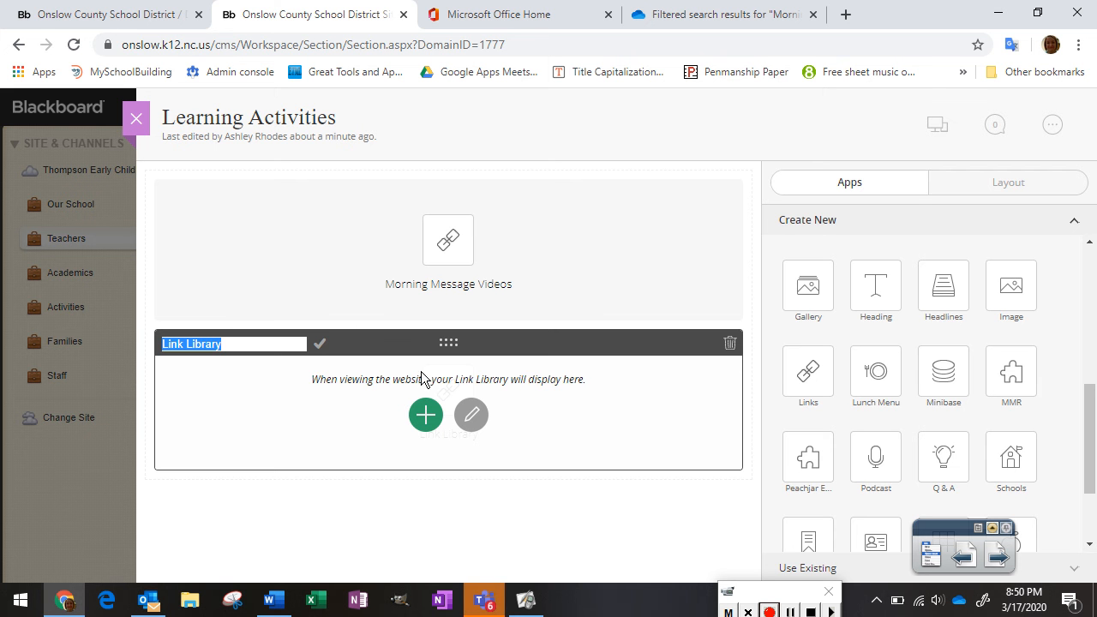
{"action": "left_click", "coordinate": [728, 343]}
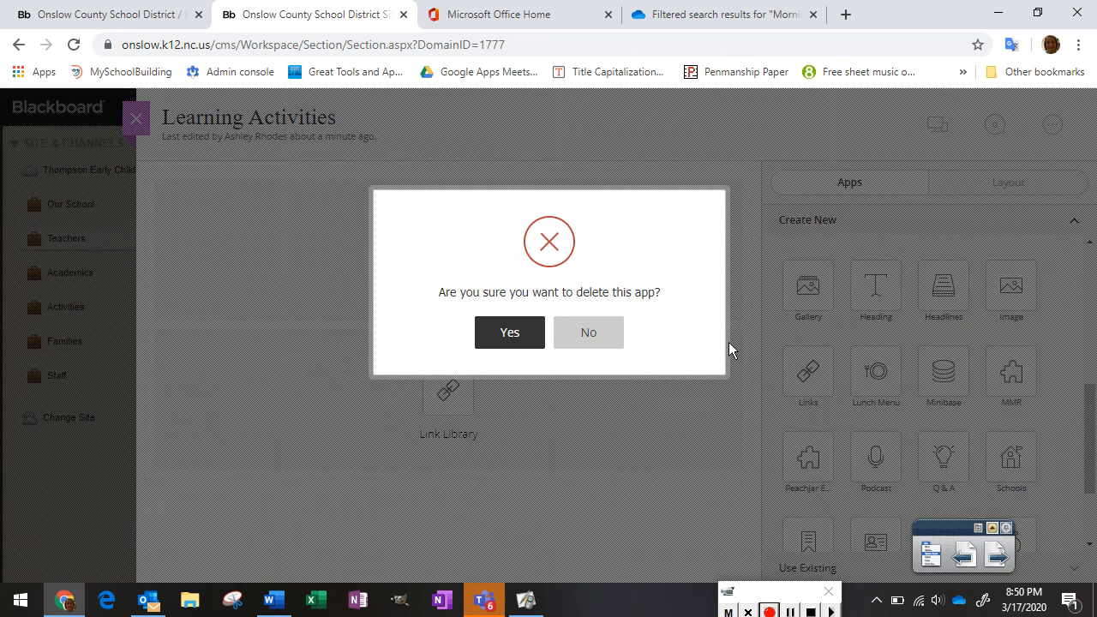
{"action": "left_click", "coordinate": [521, 335]}
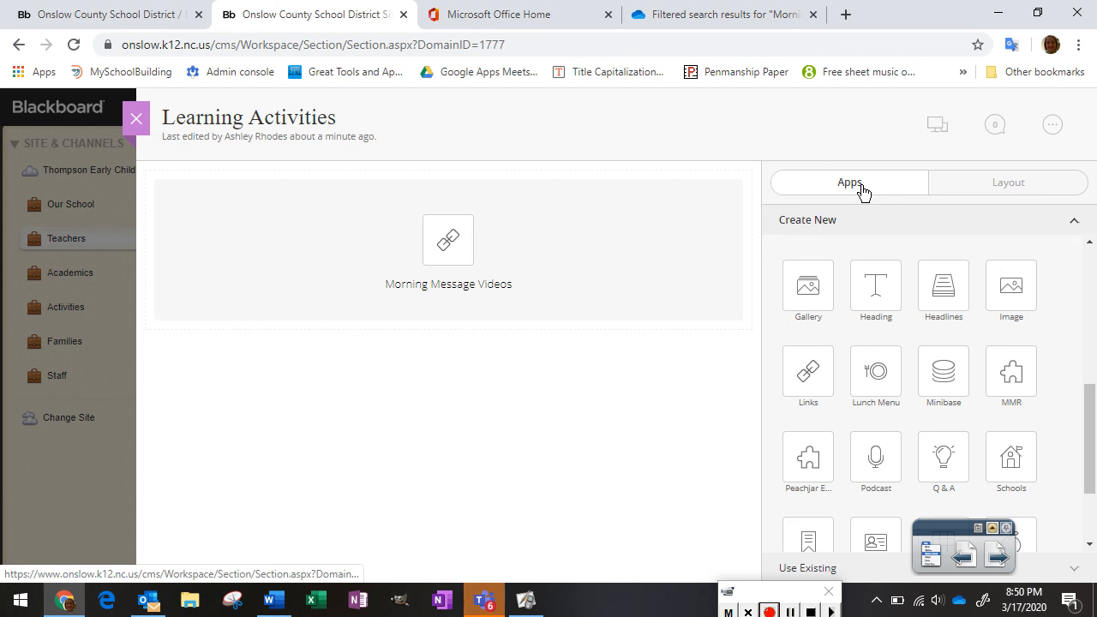
Toggle the Learning Activities layout to Two Column and back to One Column, then exit the editor
{"action": "left_click", "coordinate": [1001, 194]}
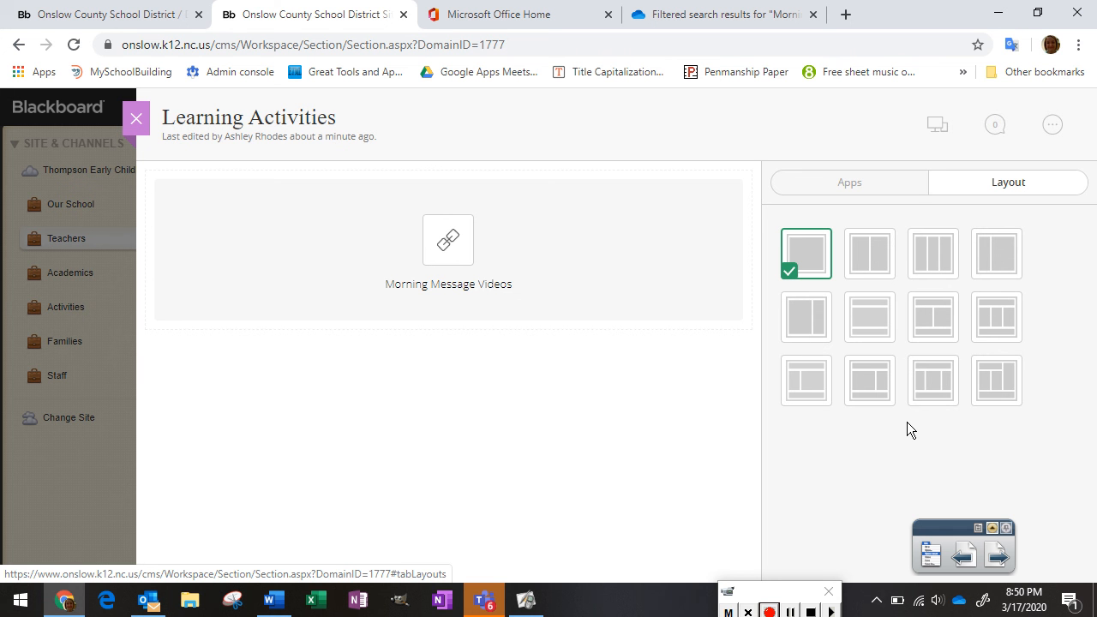
{"action": "left_click", "coordinate": [928, 320]}
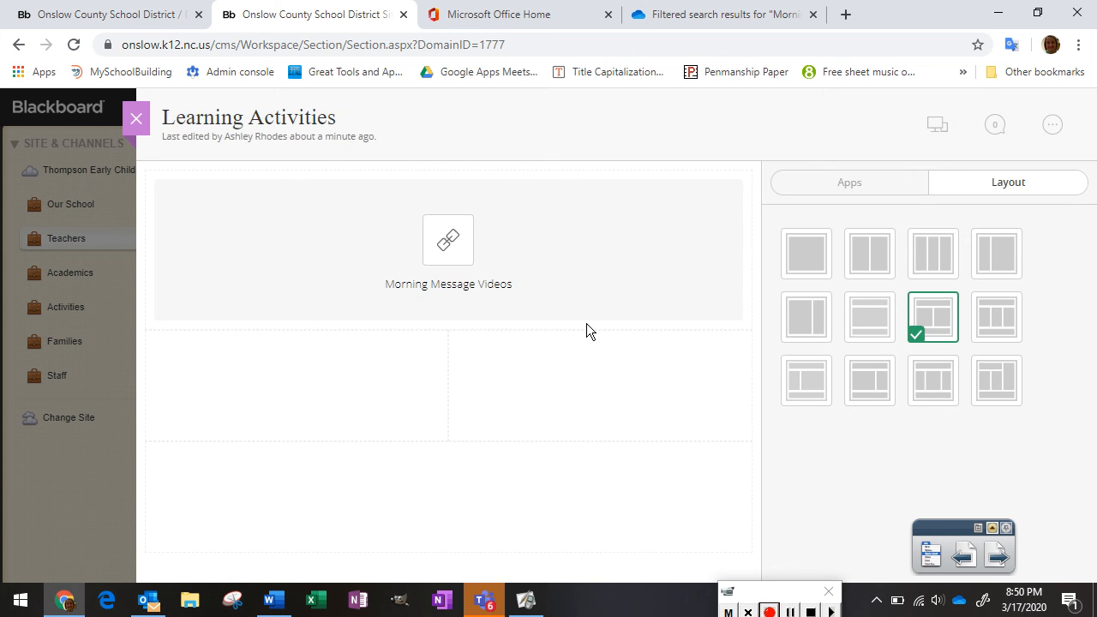
{"action": "mouse_move", "coordinate": [590, 303]}
{"action": "left_click", "coordinate": [799, 258]}
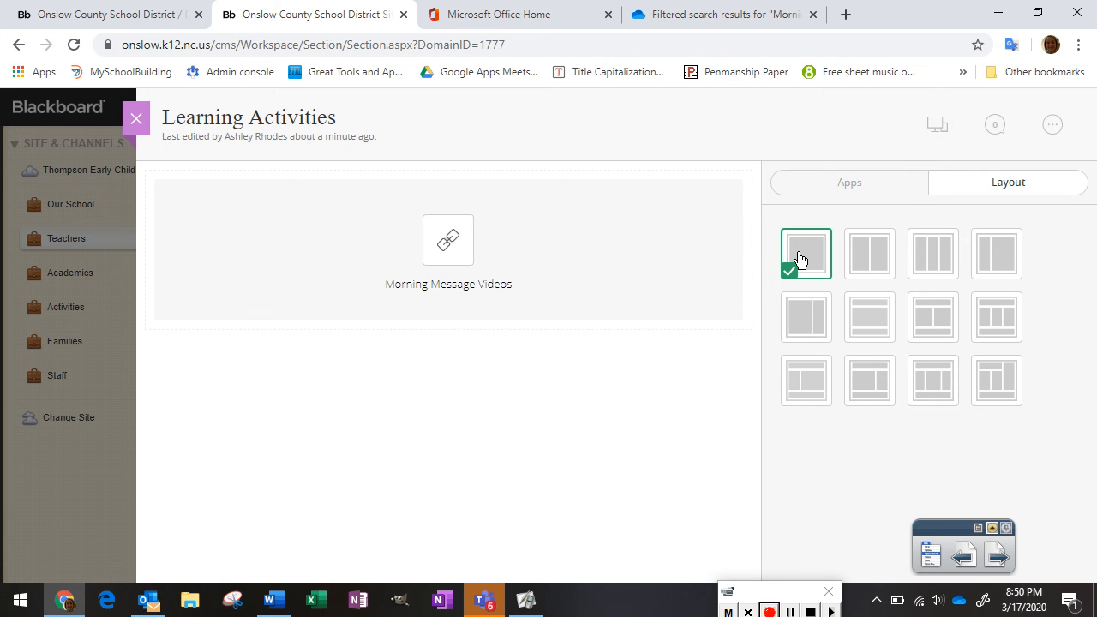
{"action": "mouse_move", "coordinate": [625, 251]}
{"action": "left_click", "coordinate": [135, 118]}
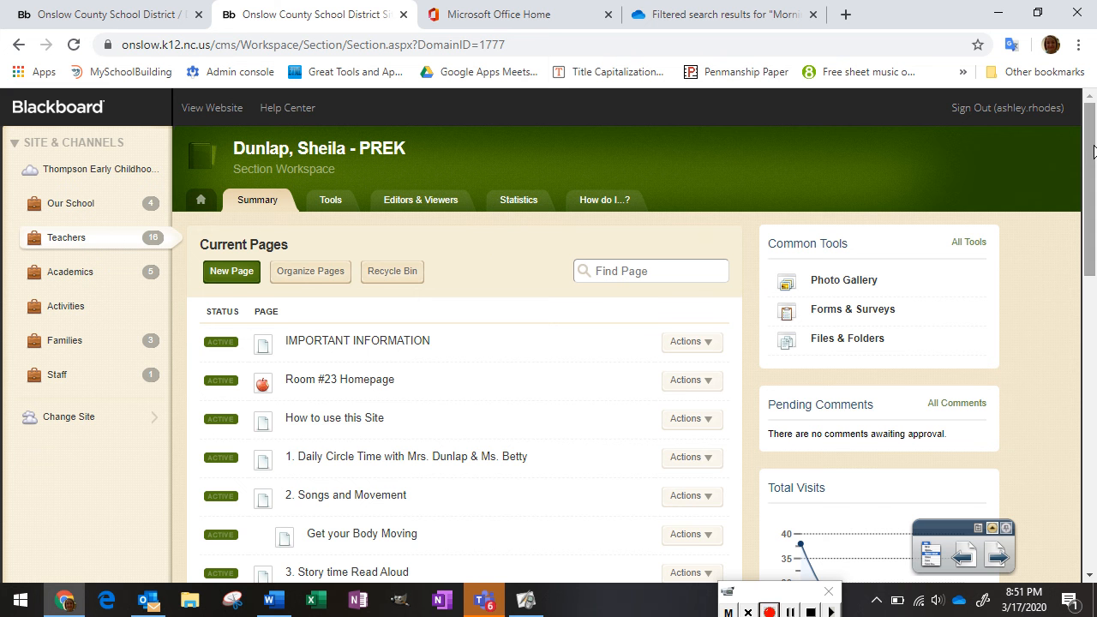
Open the Learning Activities page from the page list and preview it
{"action": "left_click_drag", "start_coordinate": [1087, 153], "coordinate": [1089, 443]}
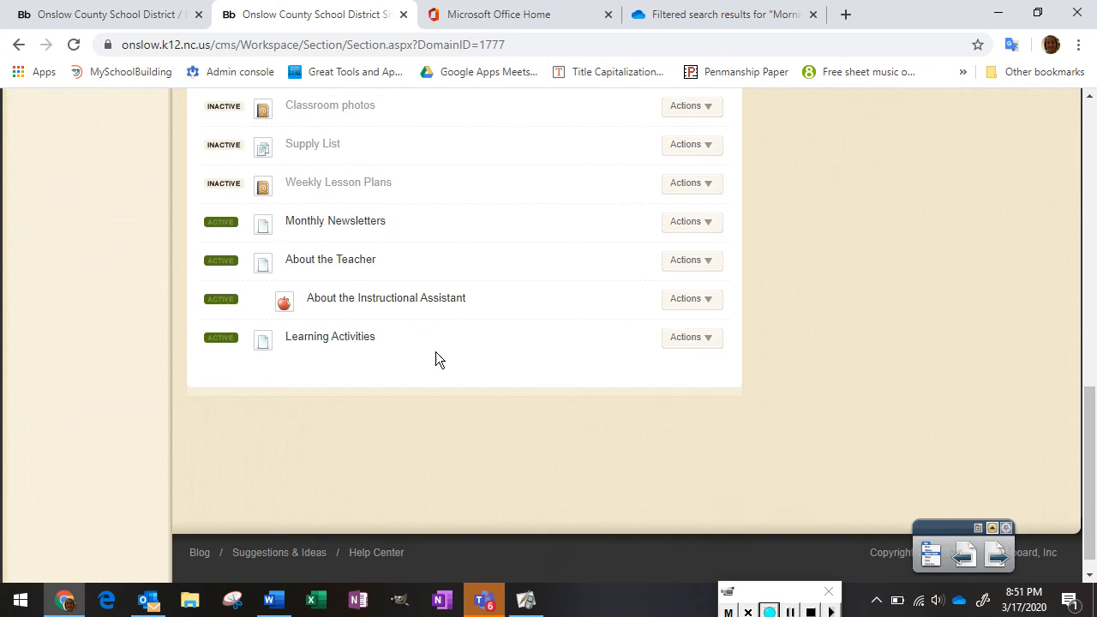
{"action": "left_click", "coordinate": [360, 345]}
{"action": "mouse_move", "coordinate": [458, 261]}
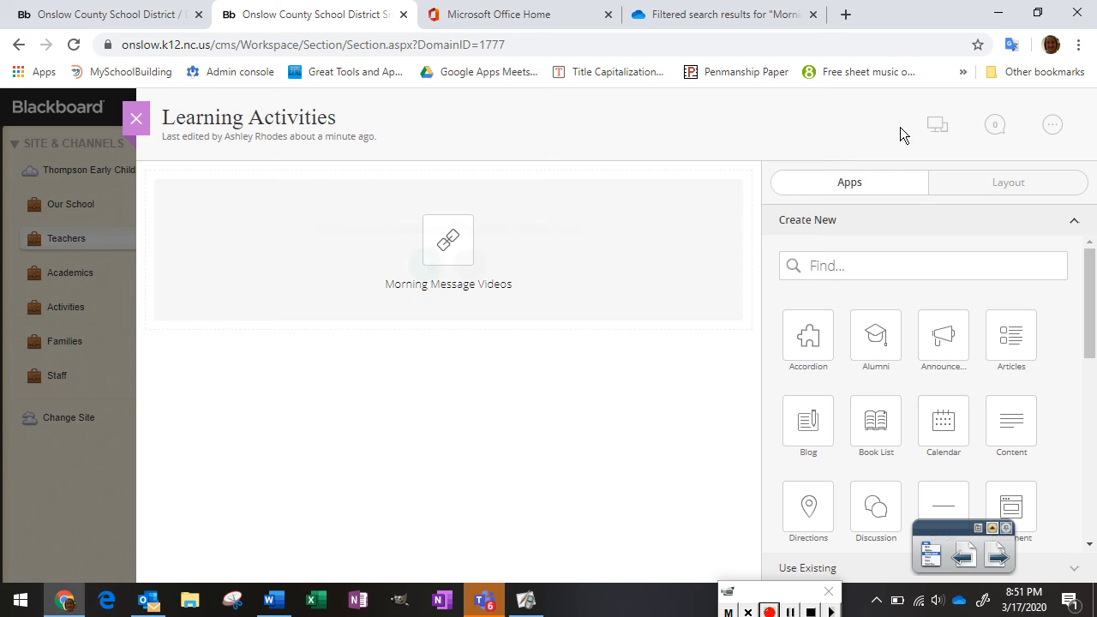
{"action": "left_click", "coordinate": [933, 131]}
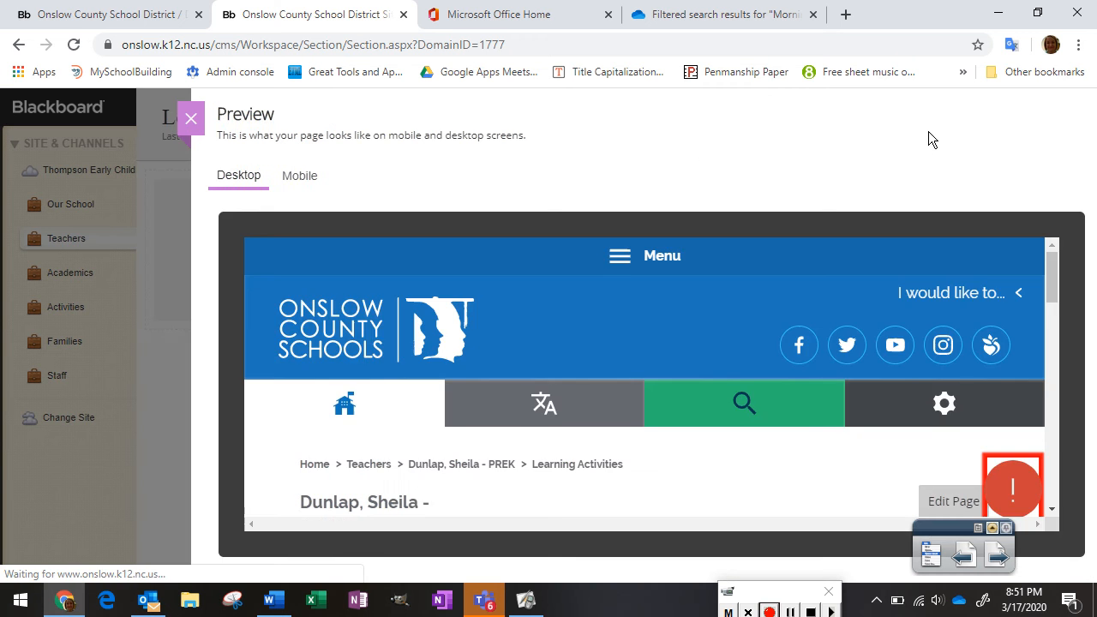
Test that the Morning Message 3-17-20 link opens the video, then close it and the preview
{"action": "left_click_drag", "start_coordinate": [1054, 276], "coordinate": [1055, 310]}
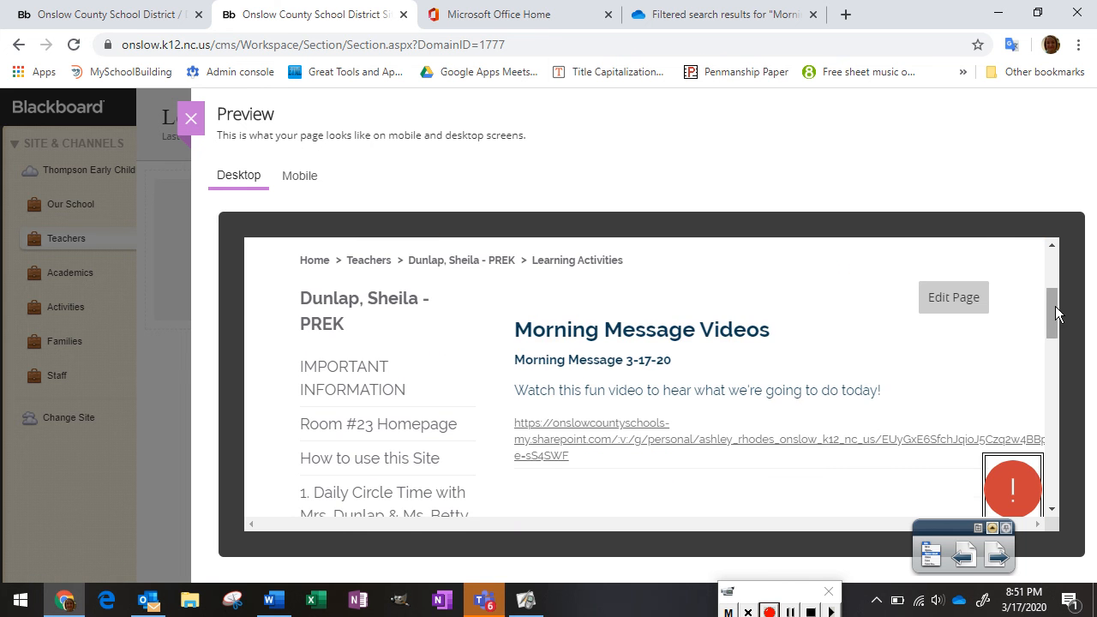
{"action": "left_click", "coordinate": [828, 443]}
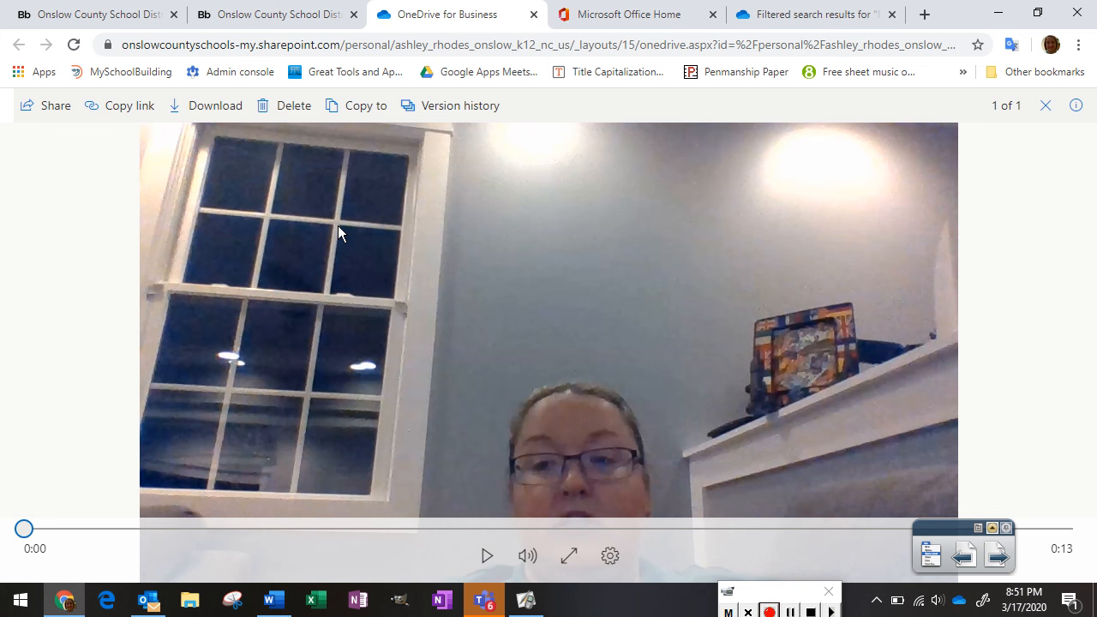
{"action": "left_click", "coordinate": [535, 15]}
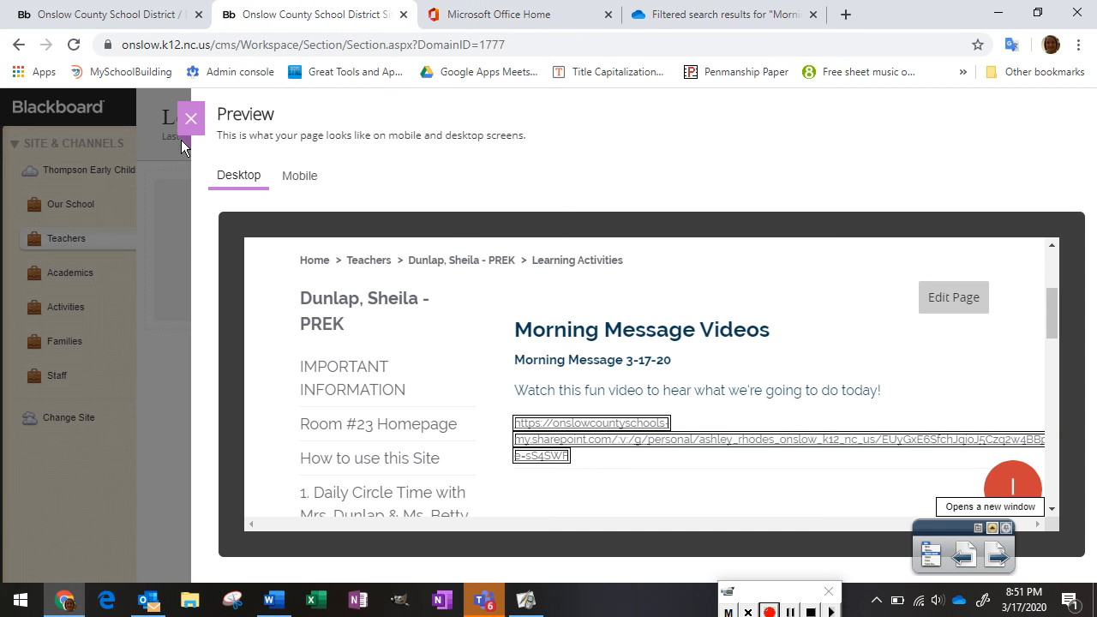
{"action": "left_click", "coordinate": [191, 121]}
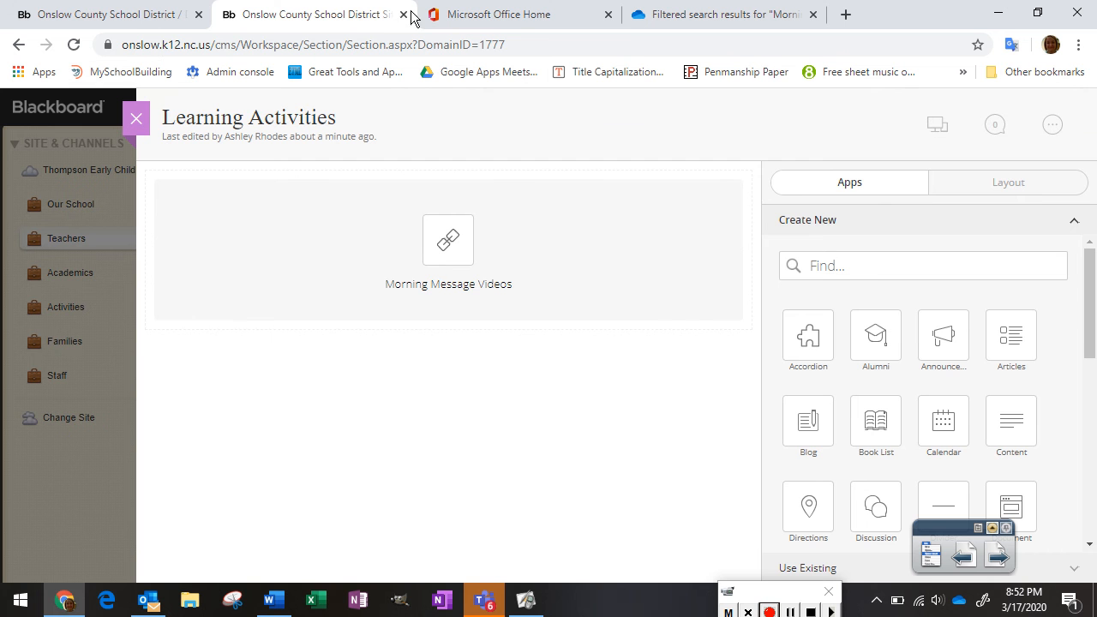
Switch to the Microsoft Office Home tab
{"action": "left_click", "coordinate": [503, 14]}
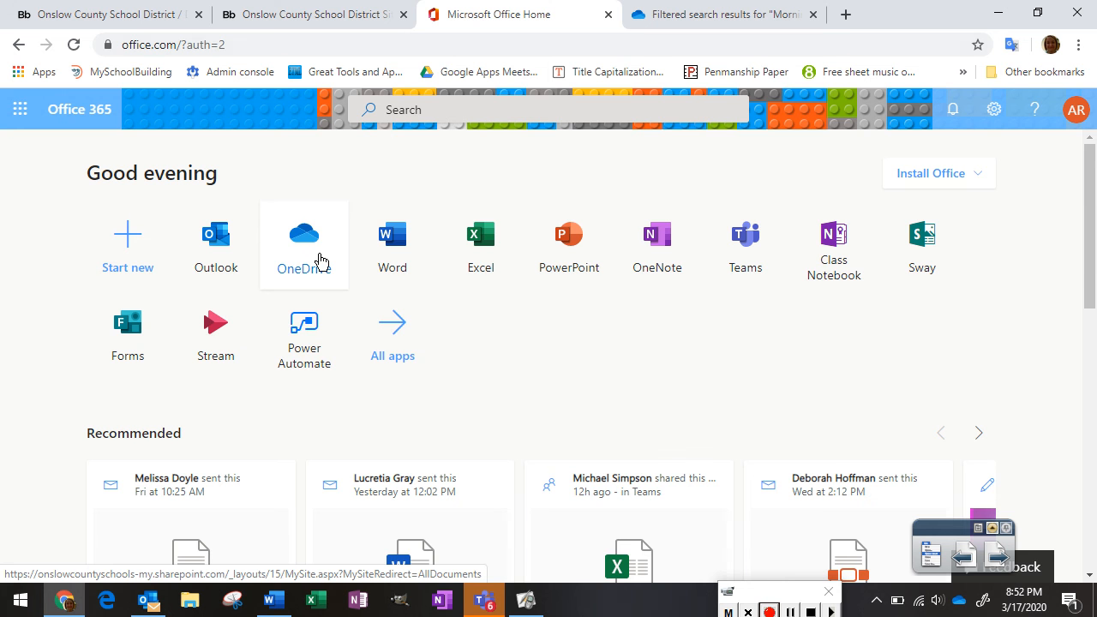
Check OneDrive's Link copied notice, then select Morning Message Videos in the Blackboard editor
{"action": "left_click", "coordinate": [690, 13]}
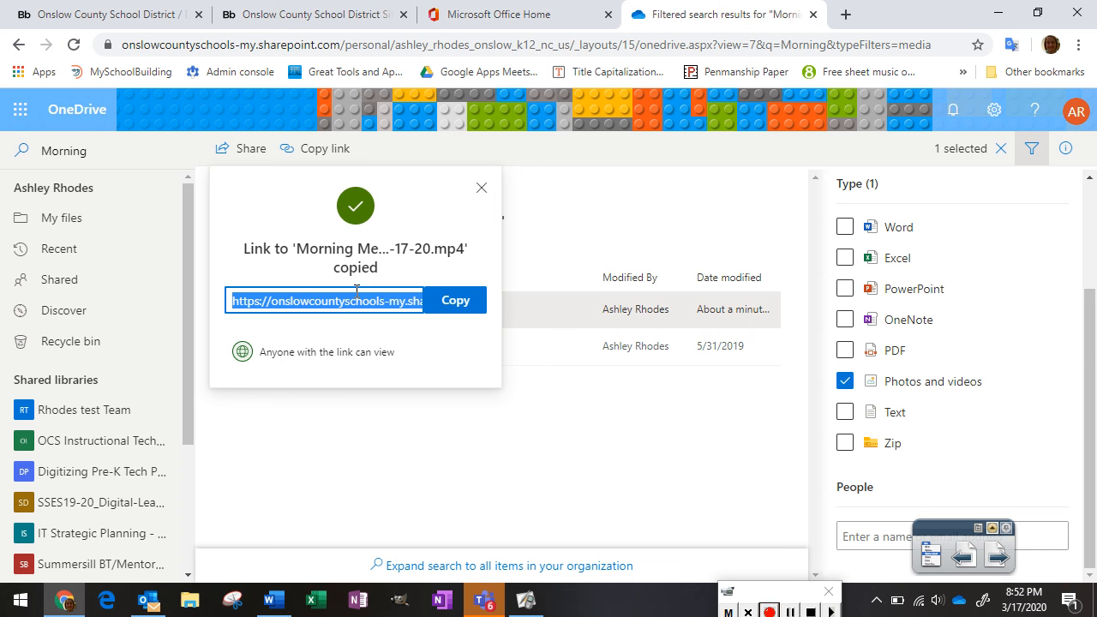
{"action": "left_click", "coordinate": [345, 10]}
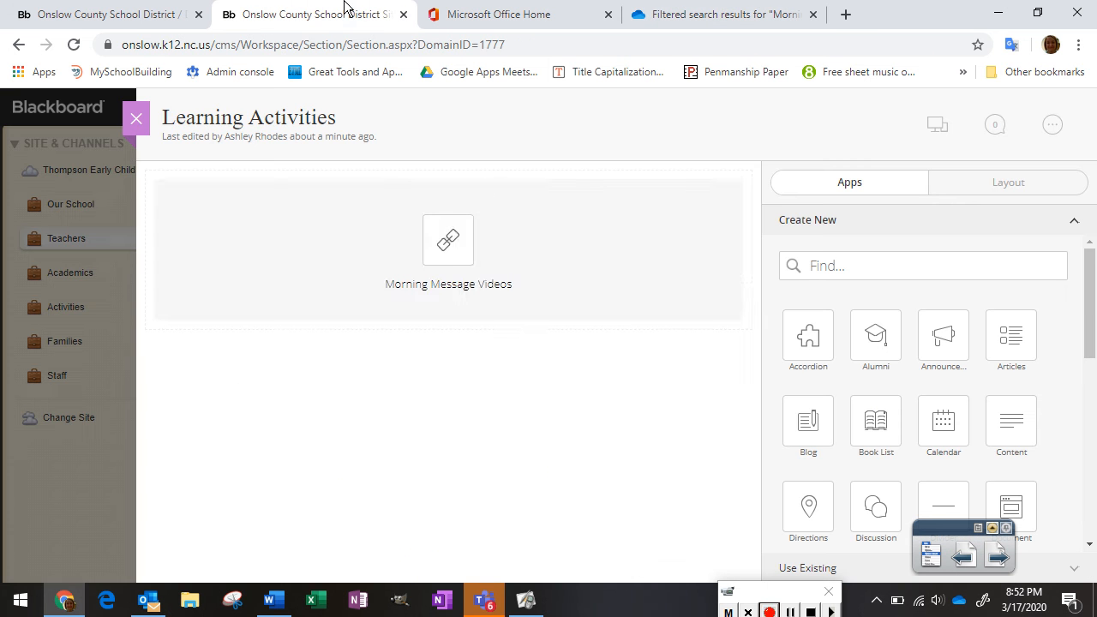
{"action": "left_click", "coordinate": [448, 238]}
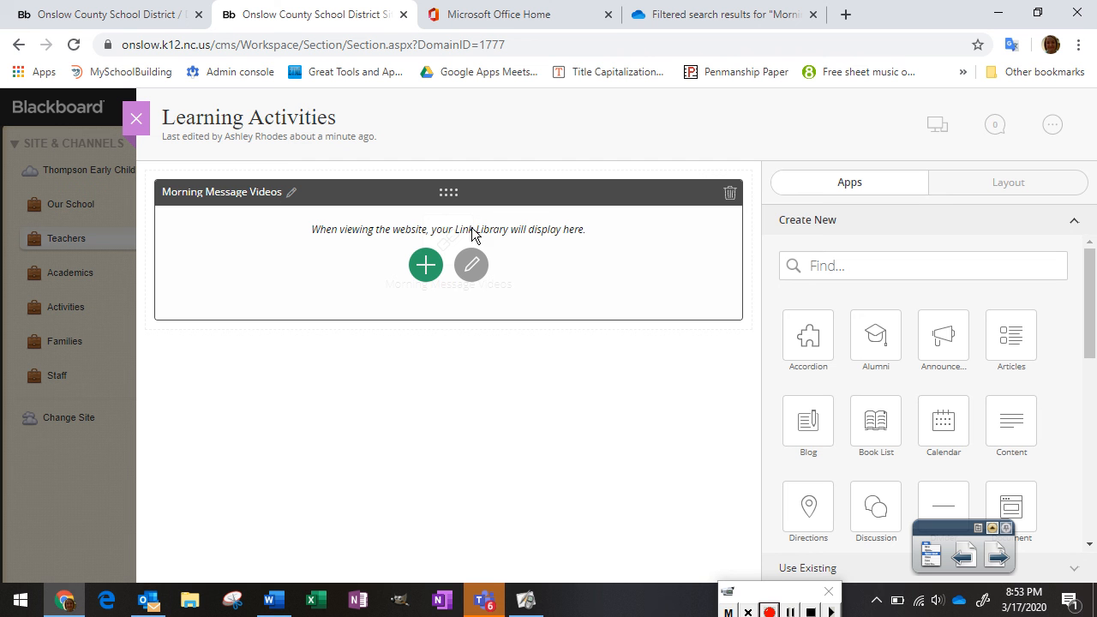